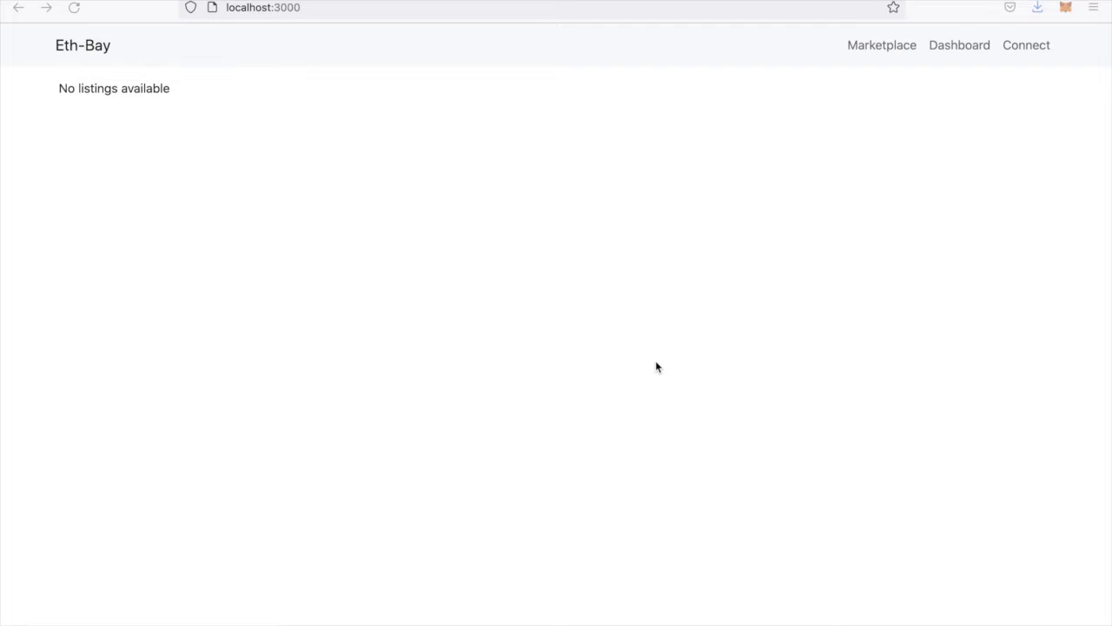
- Connect the Eth-Bay site to MetaMask using the Random Assets account and approve the address-viewing permission
left_click(788, 269)
left_click(1023, 48)
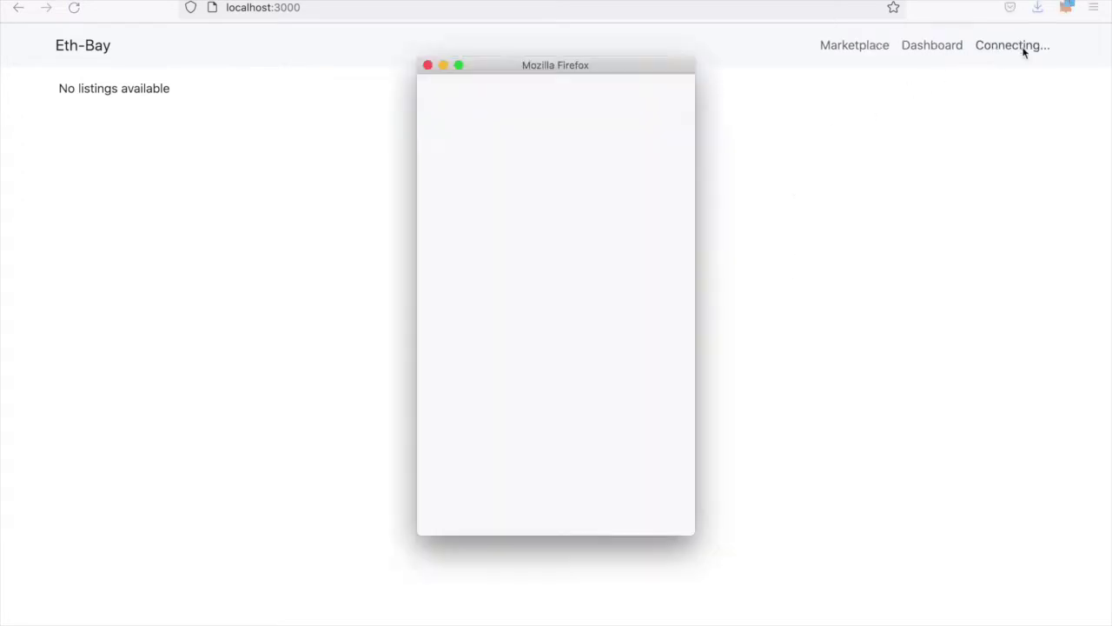
scroll(918, 190, "down", 3)
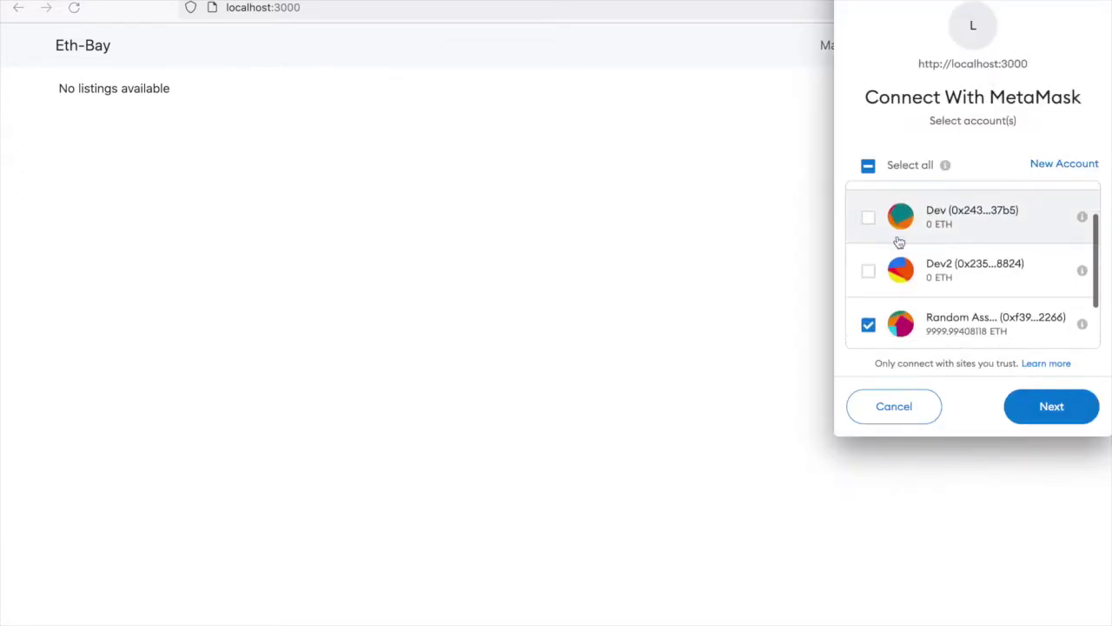
left_click(1038, 414)
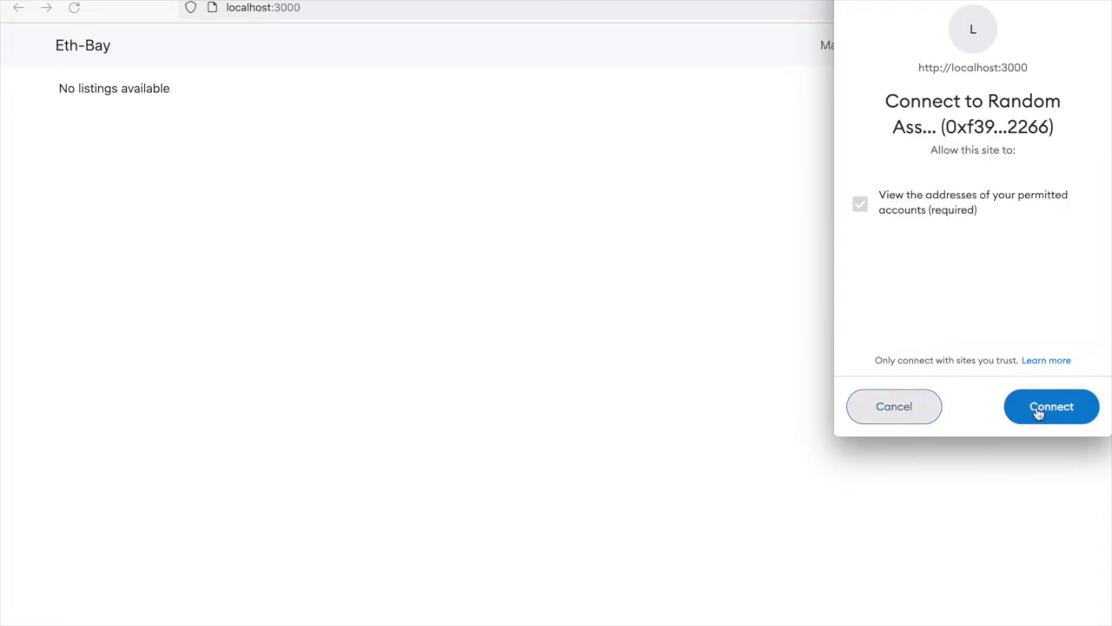
left_click(1051, 407)
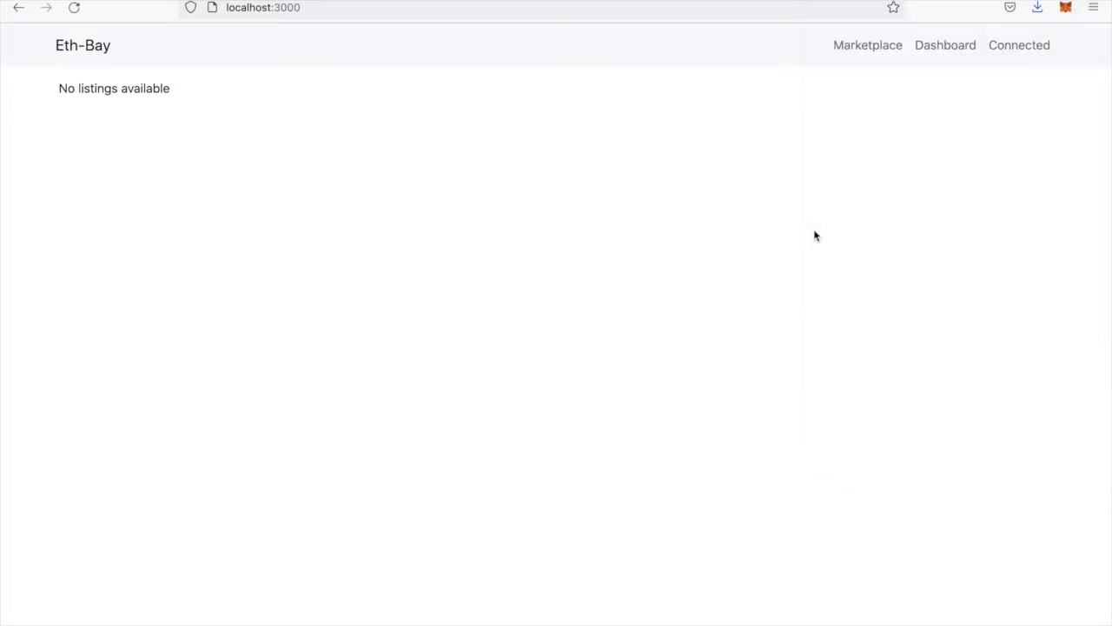
- Start a new dashboard listing named "Car For Sale" with description "This is a used car for sale" and a price of .5 ETH
left_click(955, 53)
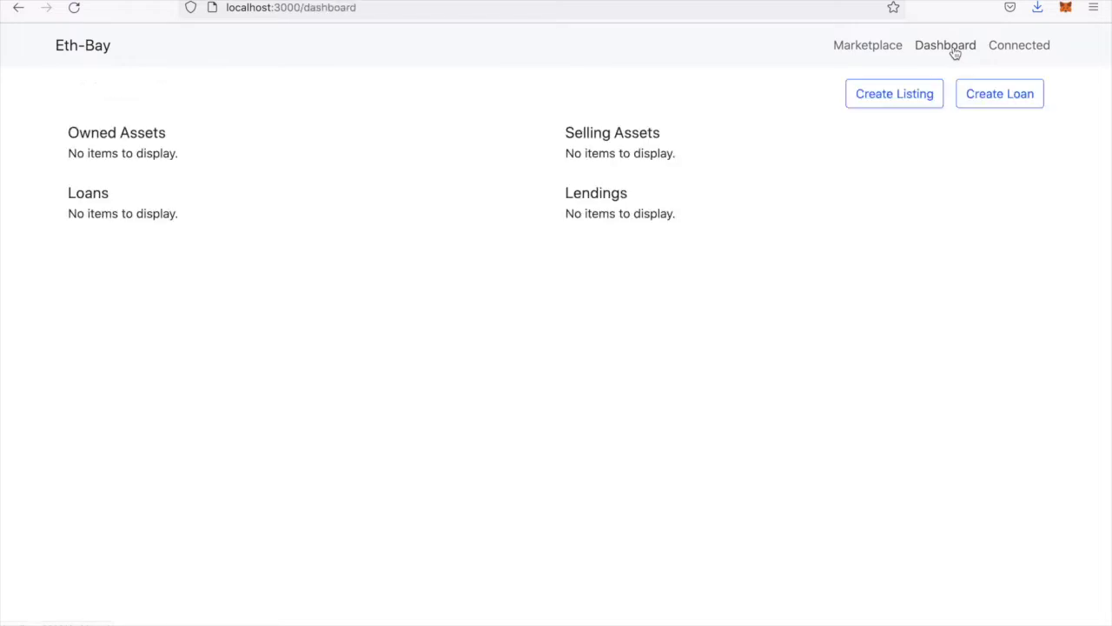
left_click(869, 113)
left_click(453, 158)
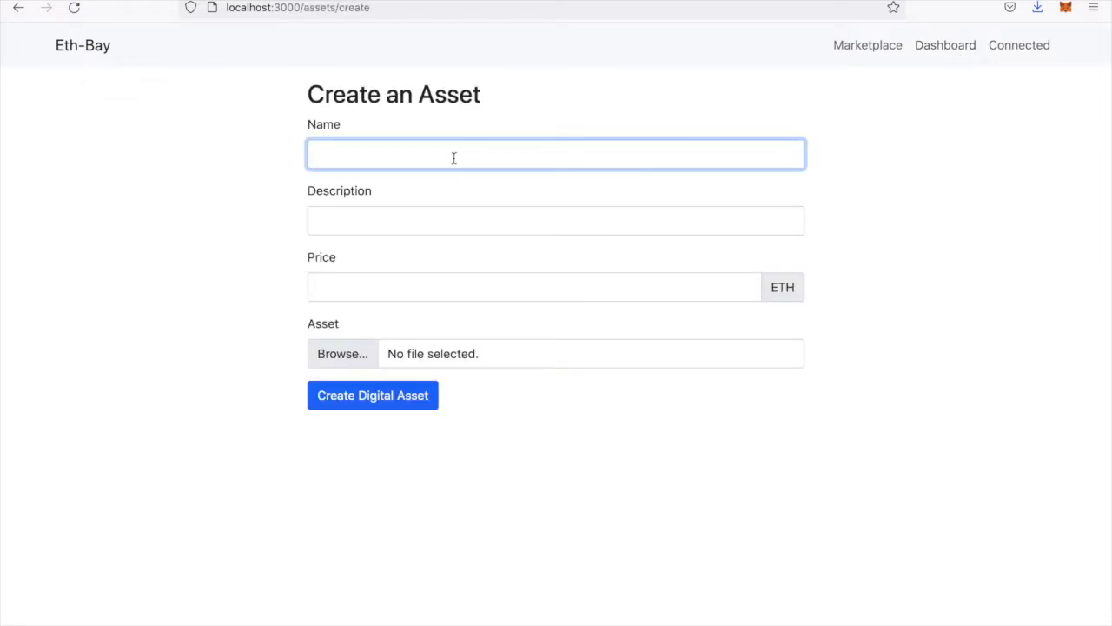
type("Car For Sale")
left_click(399, 228)
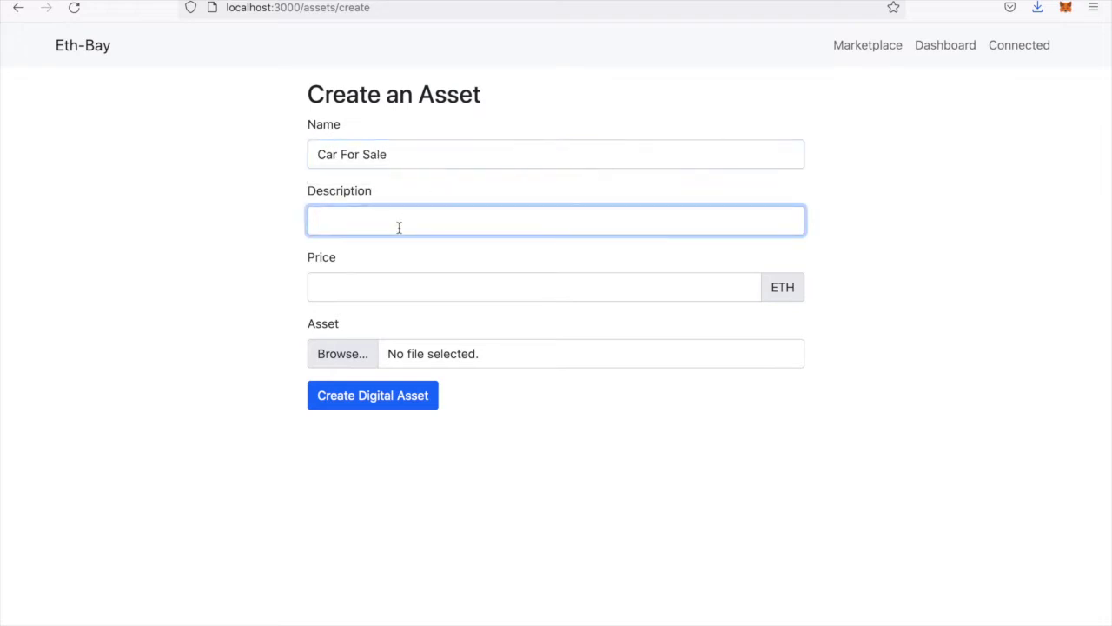
type("This is a used car for sale")
left_click(380, 291)
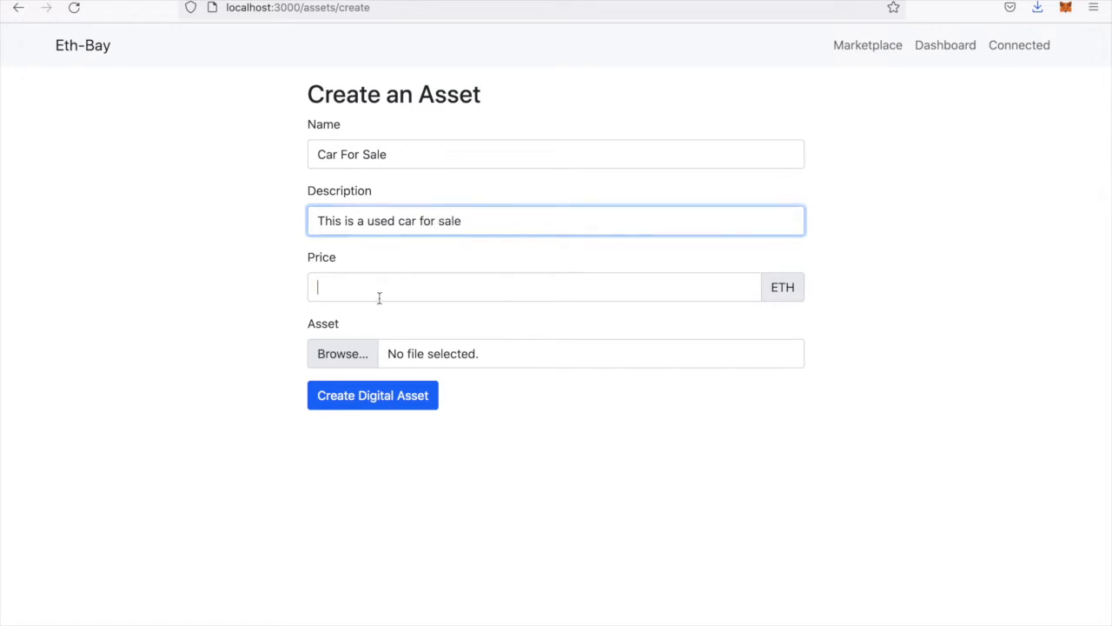
type(".5")
- Attach BamaTitle.jpg from the Downloads folder as the listing's asset file
left_click(354, 364)
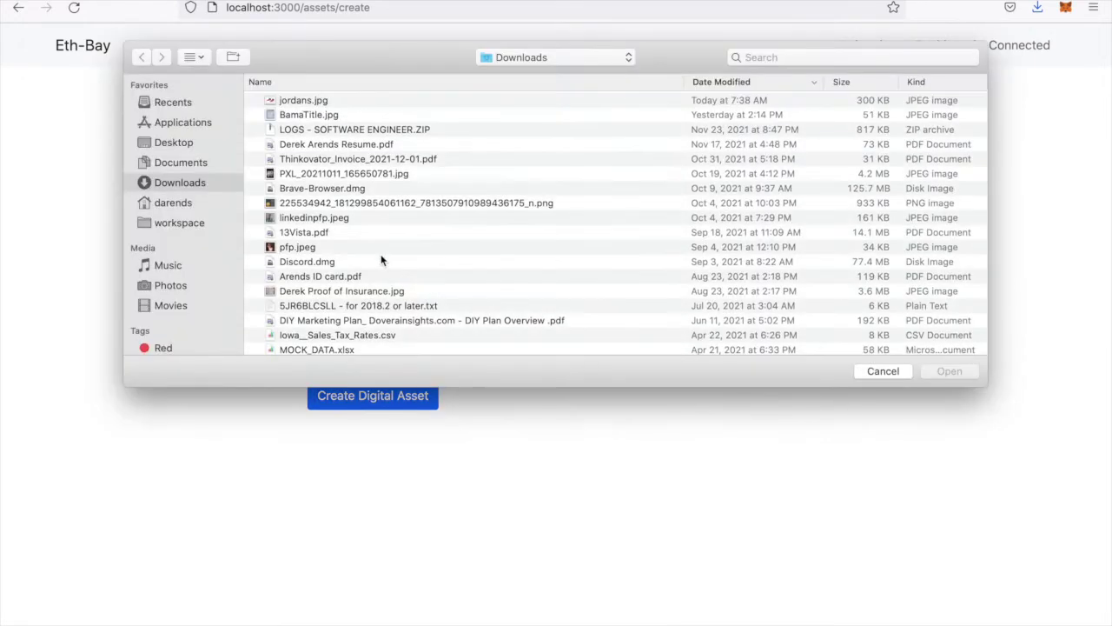
left_click(315, 116)
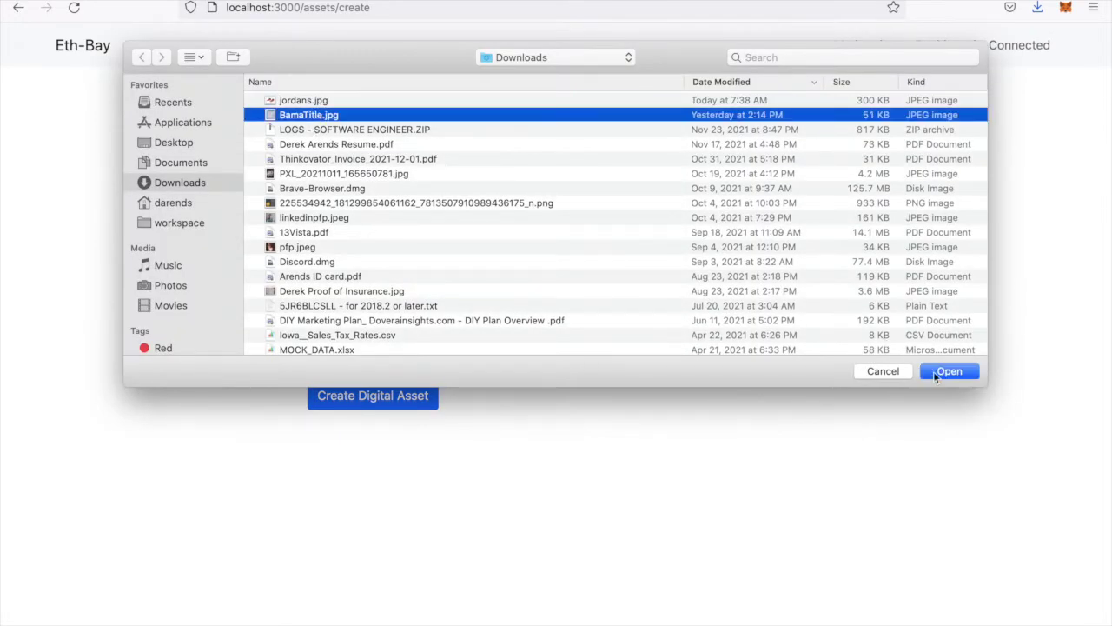
left_click(949, 372)
- Submit the digital asset and approve both MetaMask transactions, the token creation and the 0.025 ETH listing payment
scroll(603, 289, "down", 3)
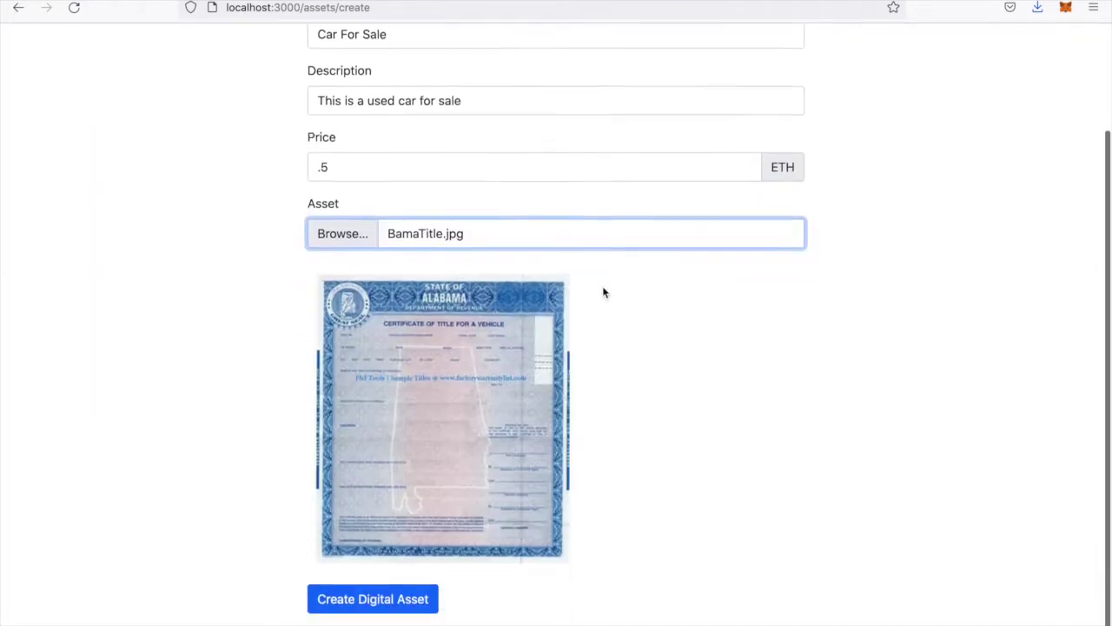
left_click(362, 614)
scroll(599, 422, "up", 3)
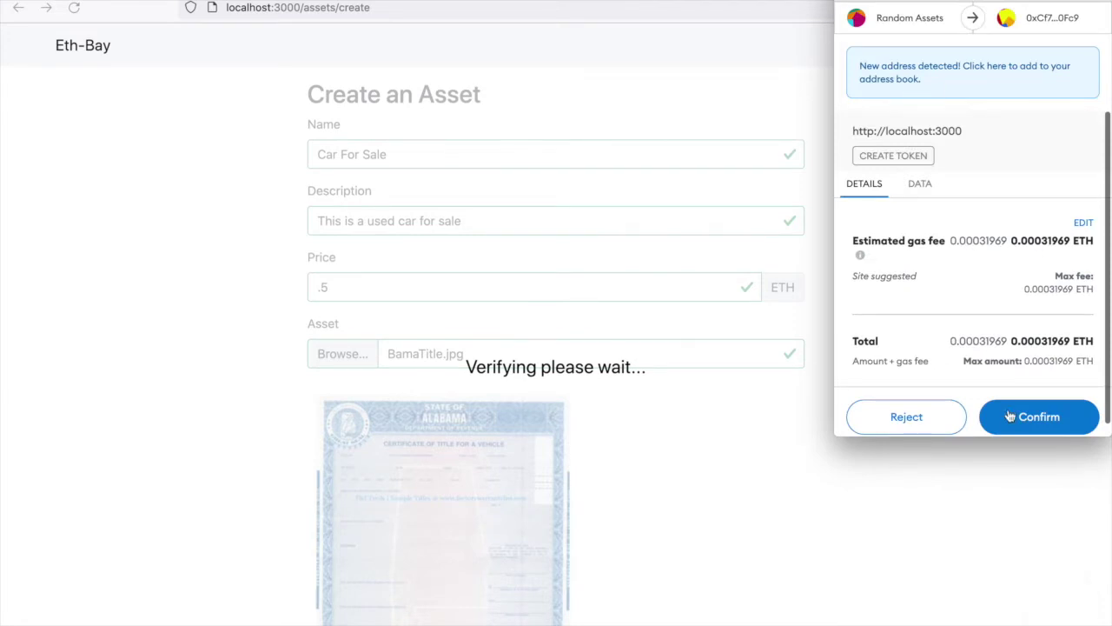
left_click(1013, 419)
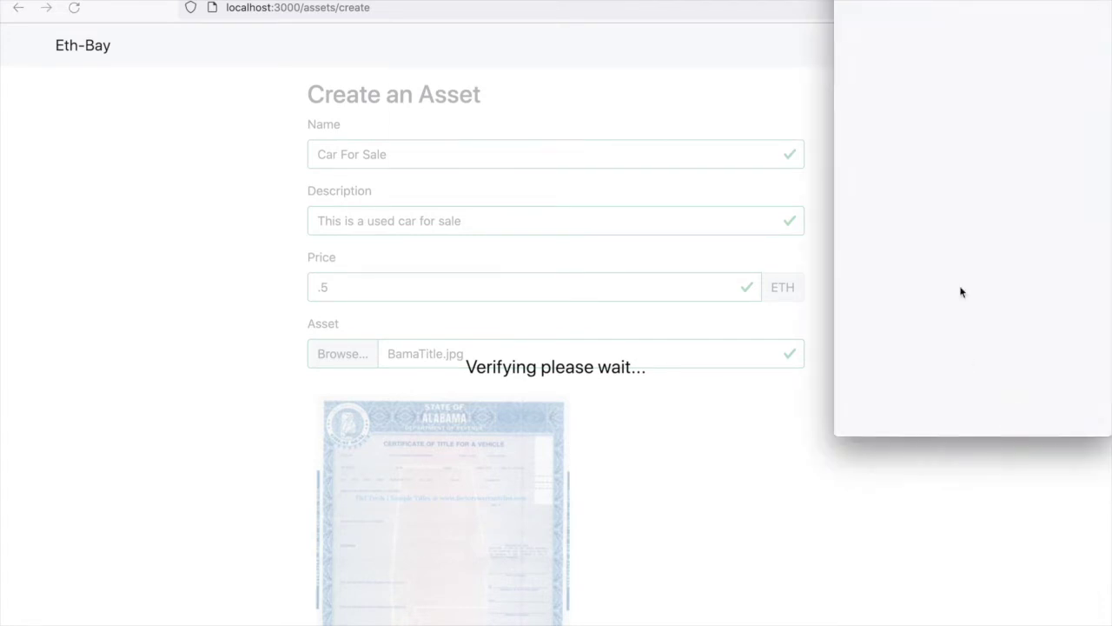
scroll(1025, 364, "down", 2)
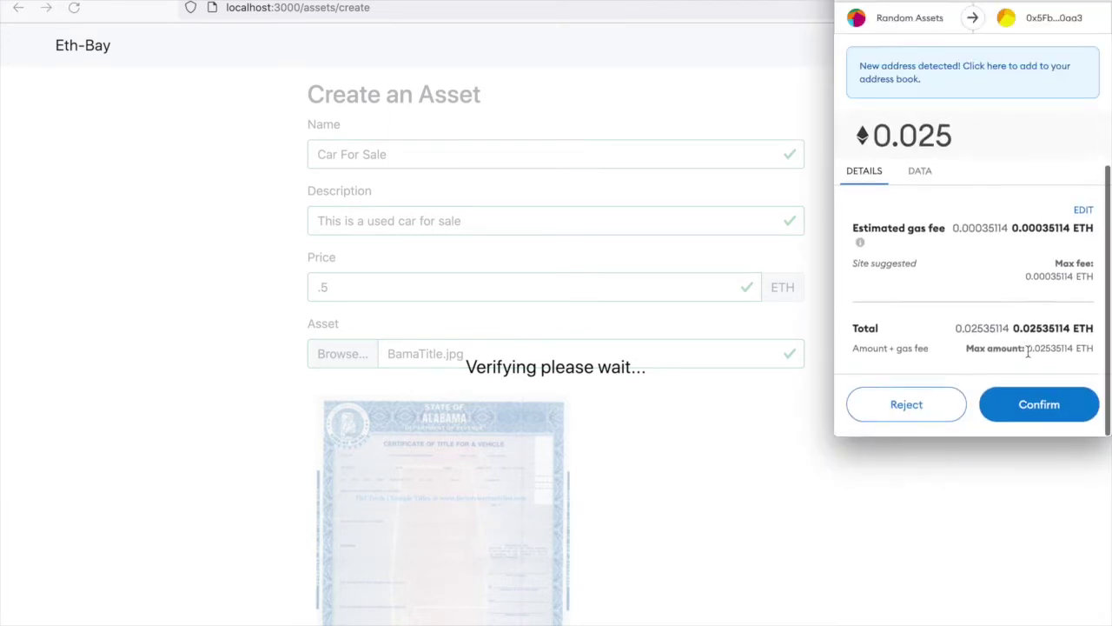
scroll(1012, 294, "up", 1)
scroll(1013, 295, "down", 1)
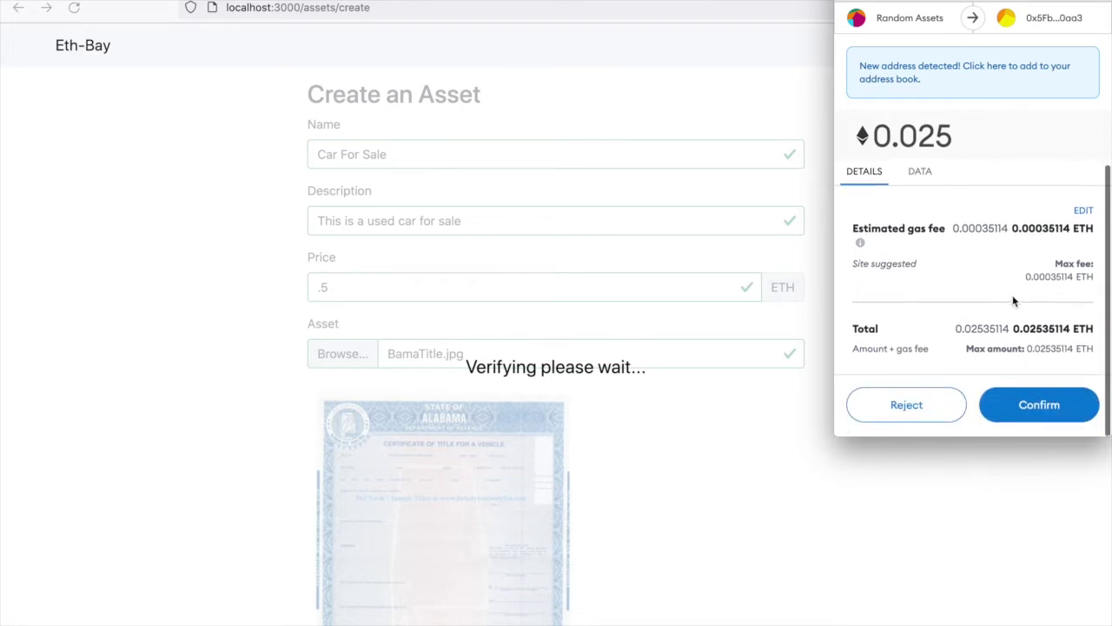
left_click(1026, 407)
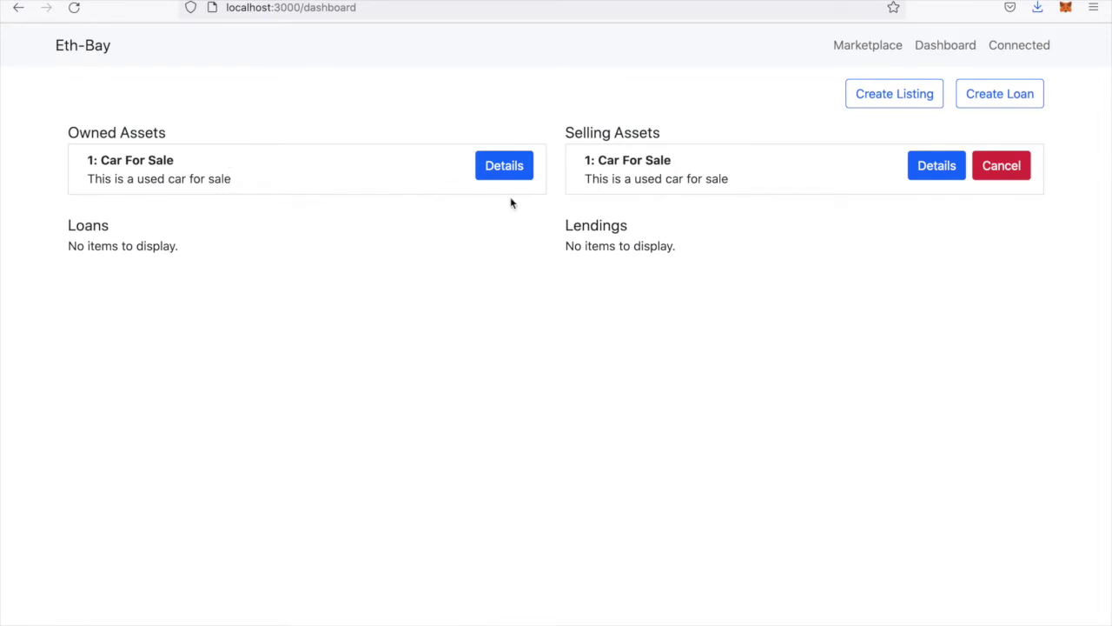
- View the details of the owned Car For Sale asset
left_click(508, 167)
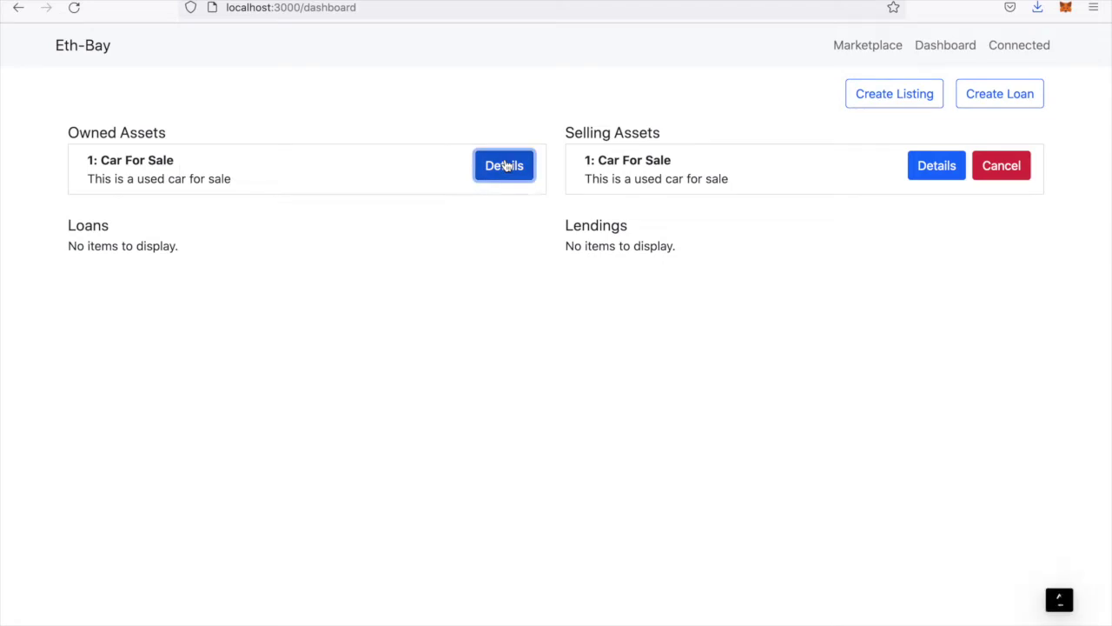
left_click(508, 167)
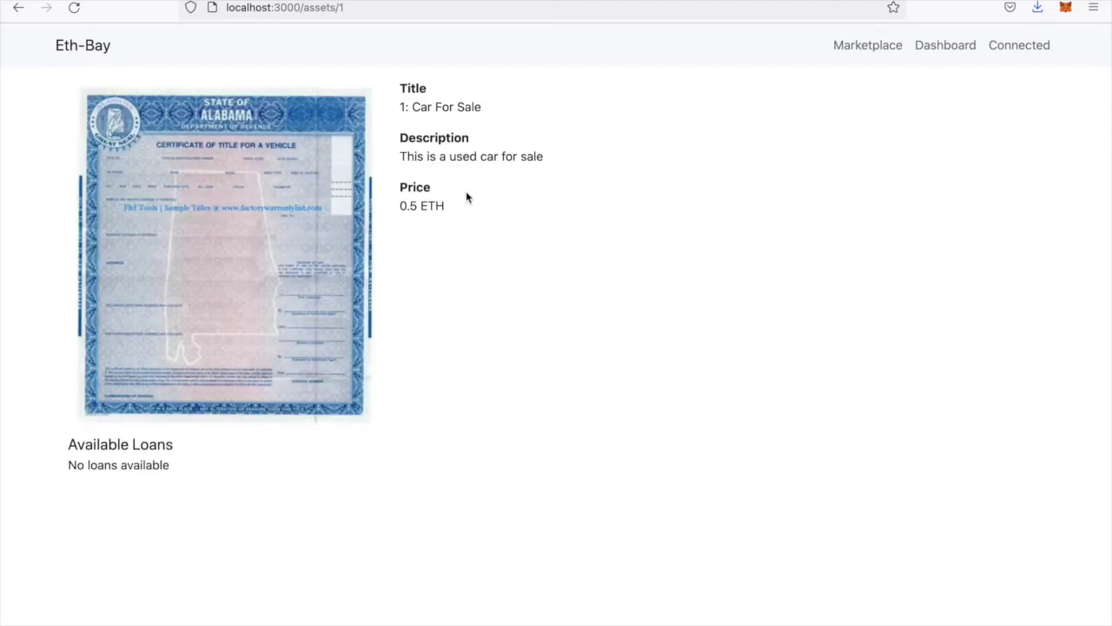
- Return to the dashboard, cancel the Car For Sale listing under Selling Assets and approve the transaction in MetaMask
left_click(946, 45)
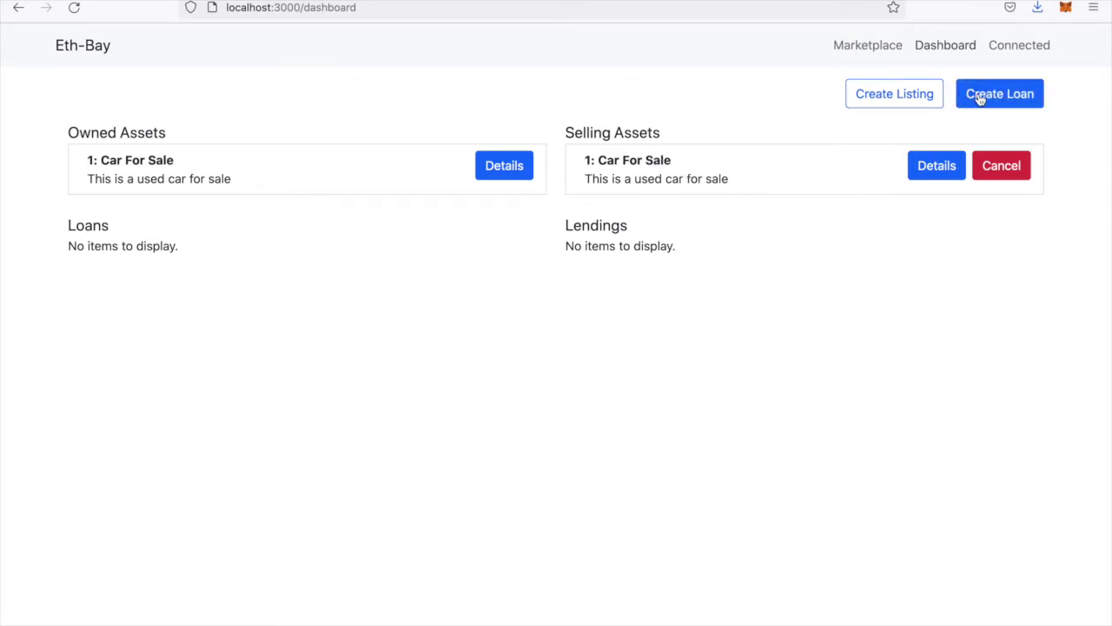
left_click(995, 165)
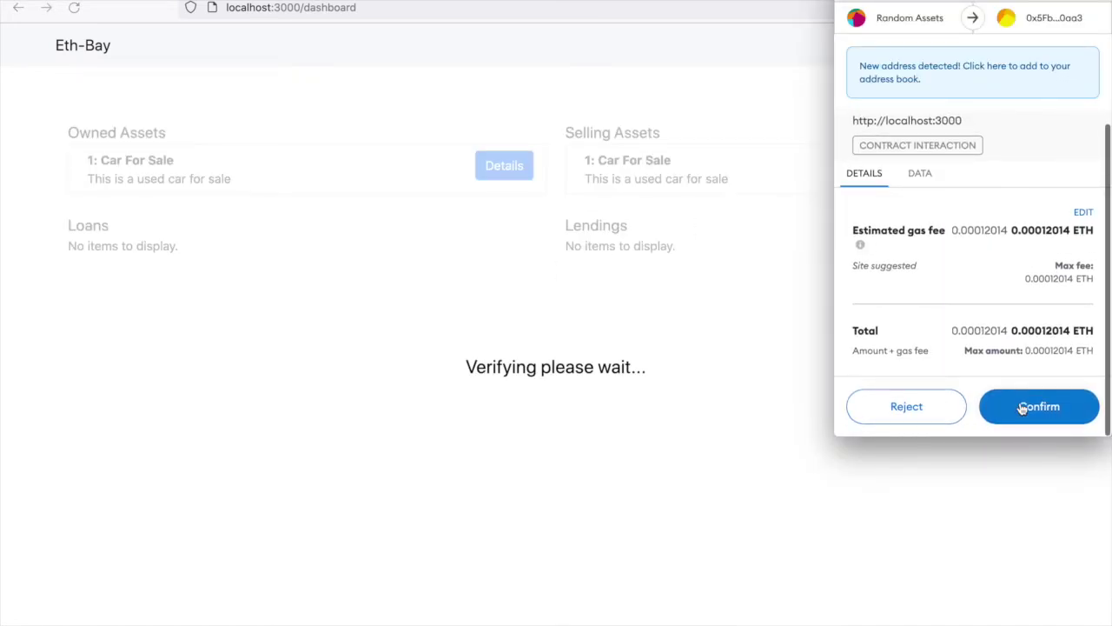
left_click(1023, 408)
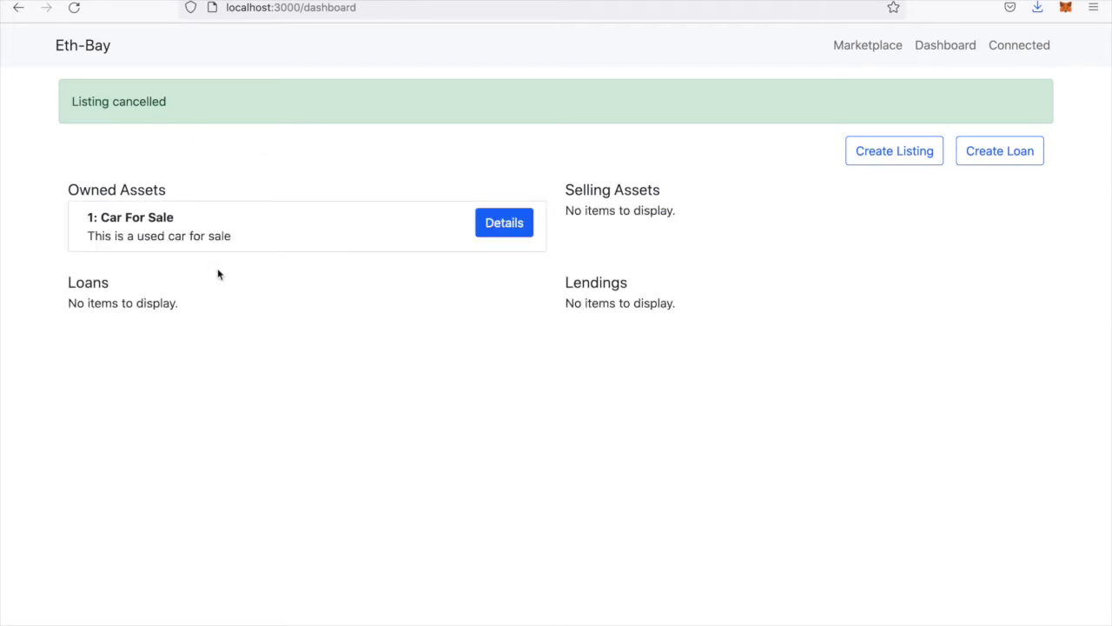
- Put the owned Car For Sale asset up for sale again at .5 ETH, approving the access permission and the 0.025 ETH transaction
left_click(513, 224)
left_click(424, 299)
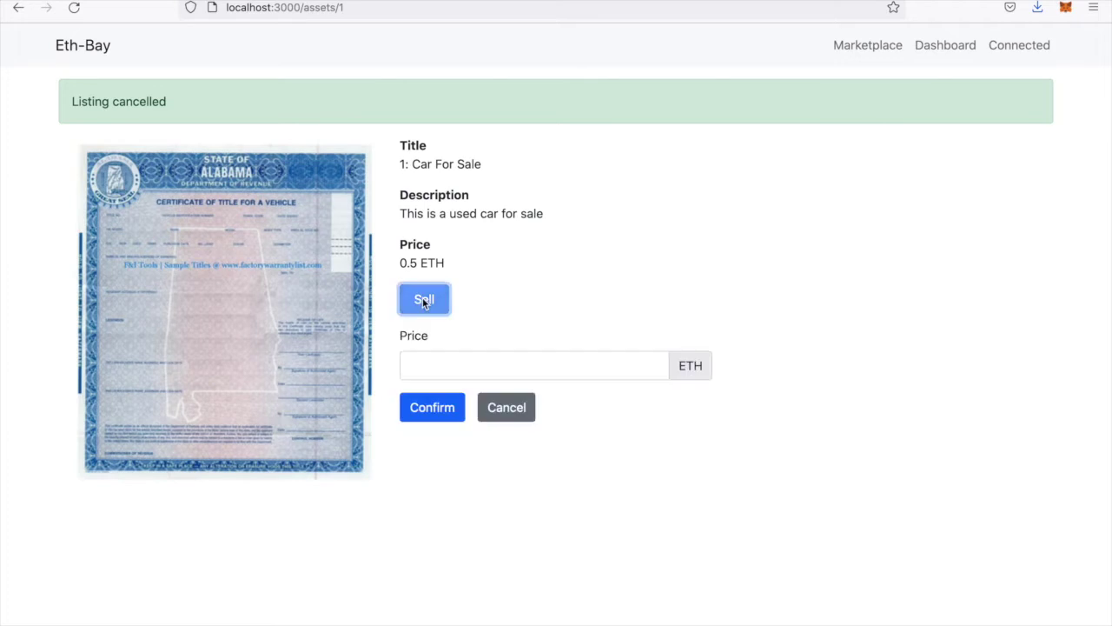
left_click(441, 365)
left_click(451, 402)
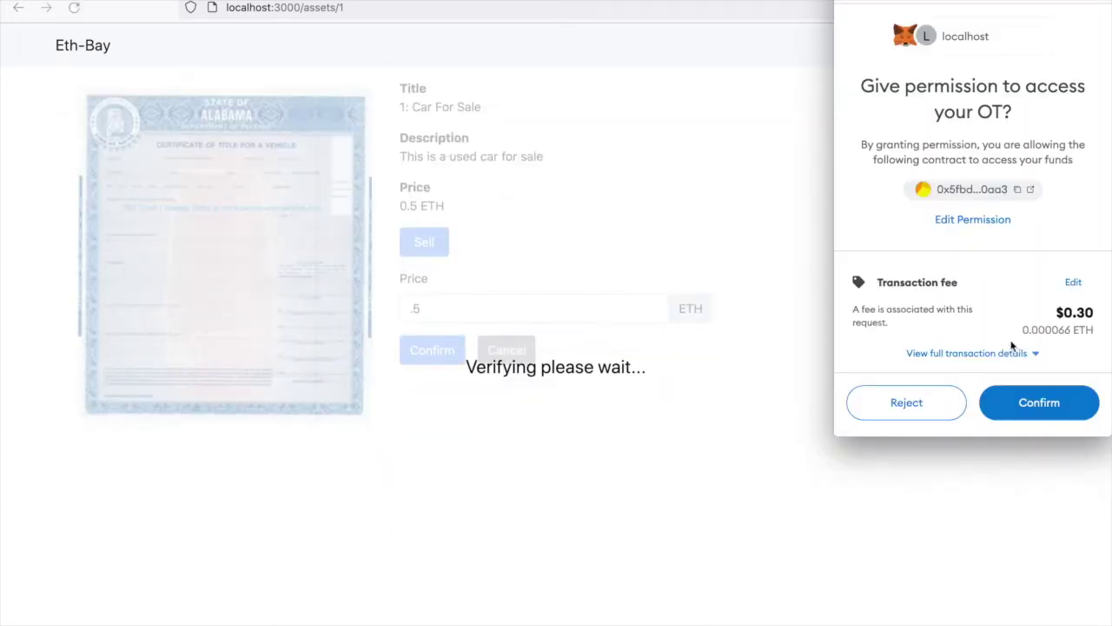
left_click(1021, 405)
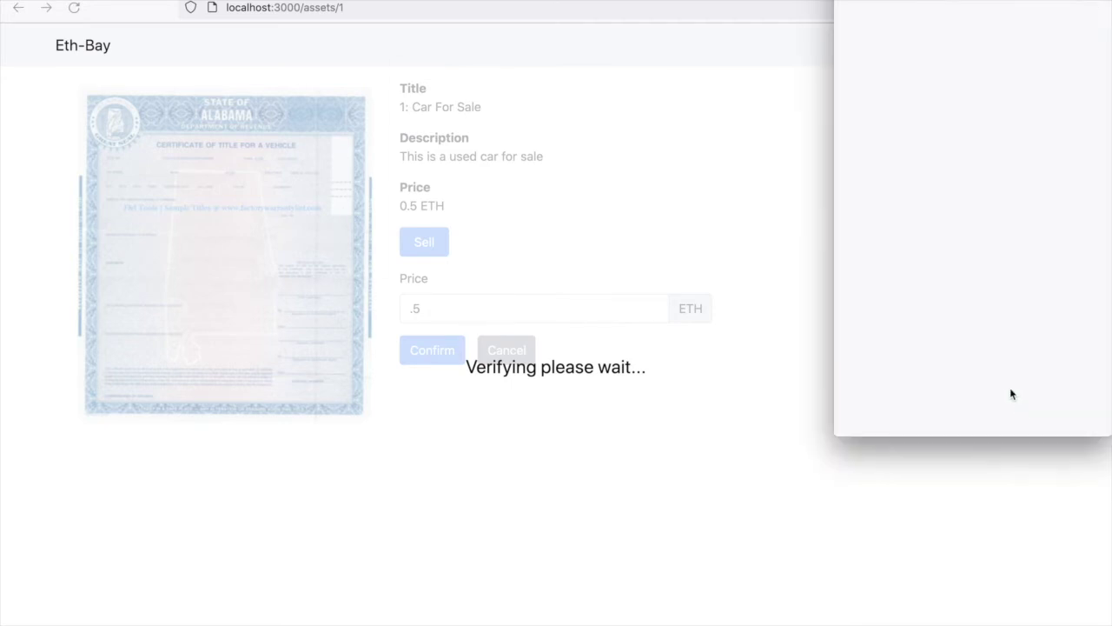
scroll(986, 276, "down", 2)
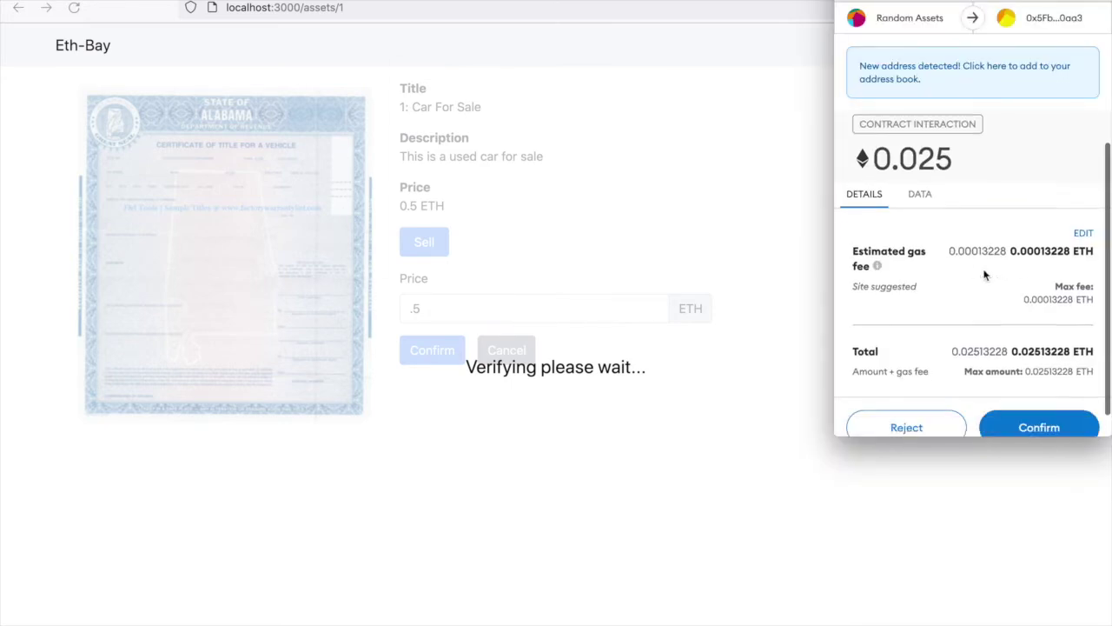
left_click(1029, 409)
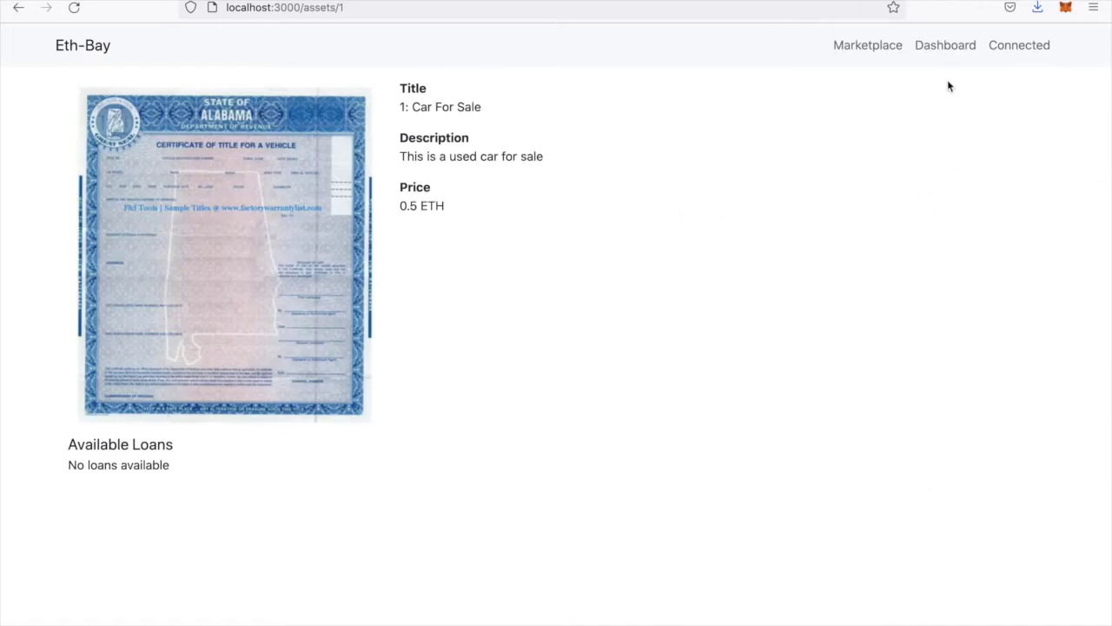
- Create a loan from the dashboard for asset ID 1 with an amount of .6 ETH and approve it in MetaMask
left_click(970, 49)
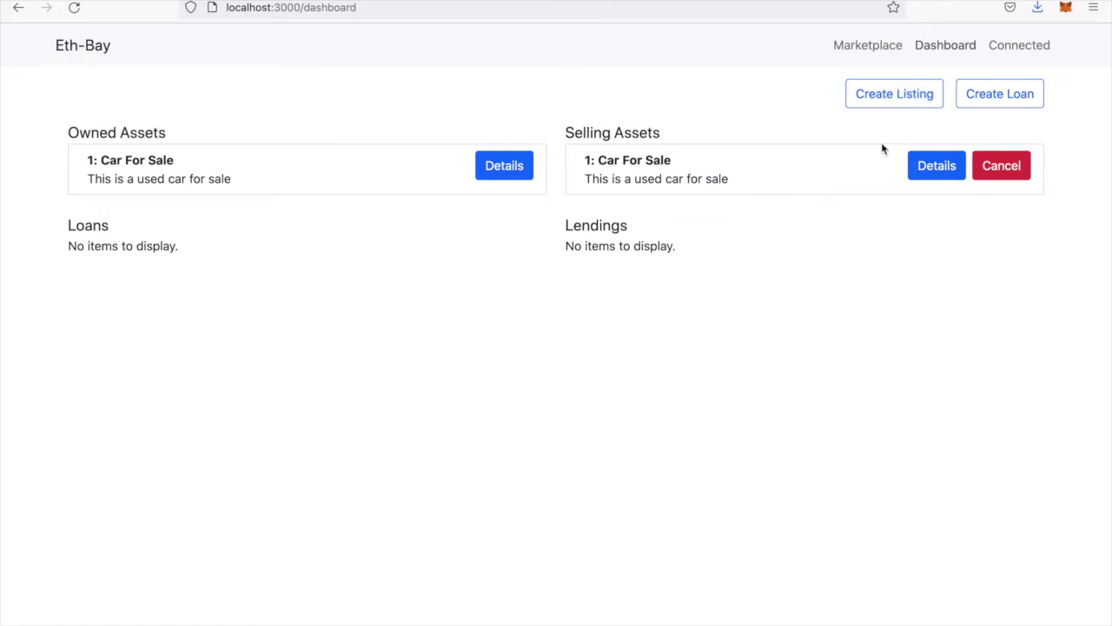
left_click(987, 106)
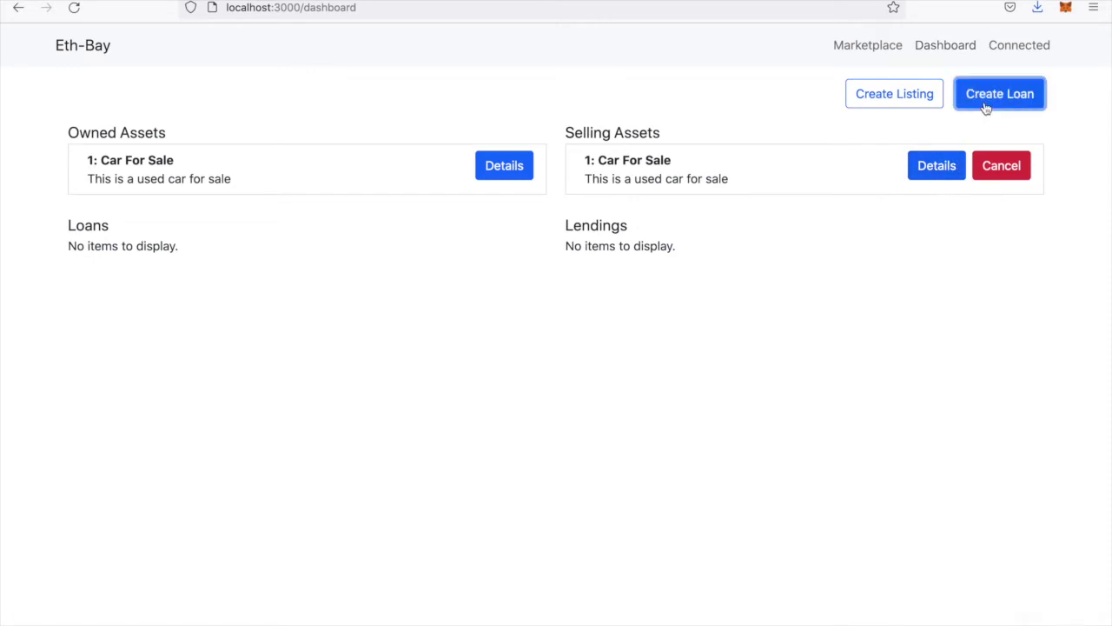
left_click(516, 162)
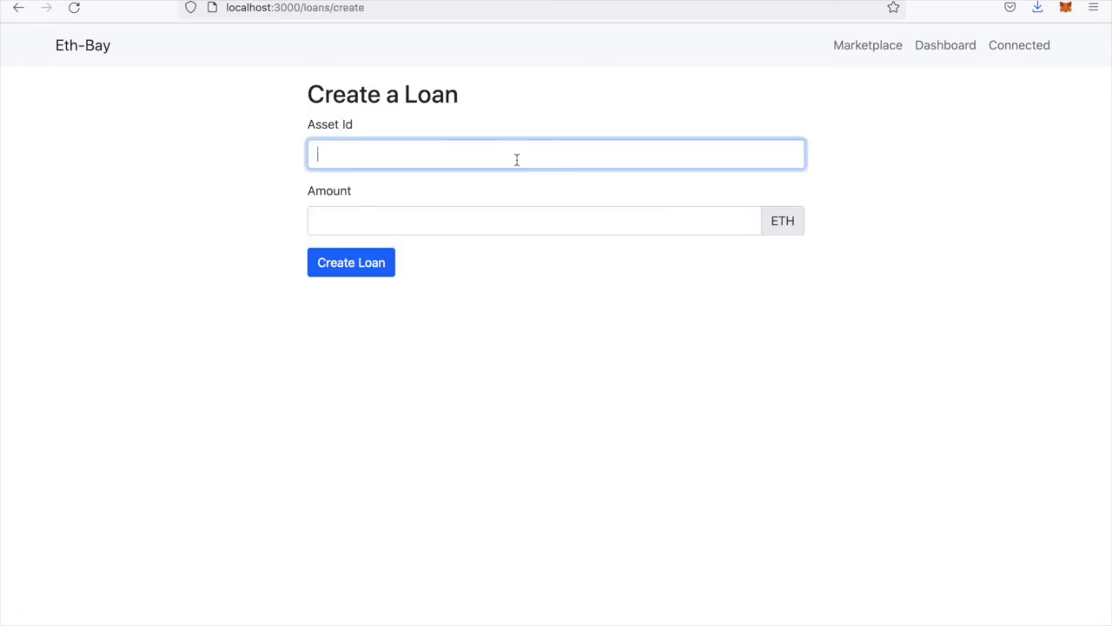
type("1")
left_click(356, 229)
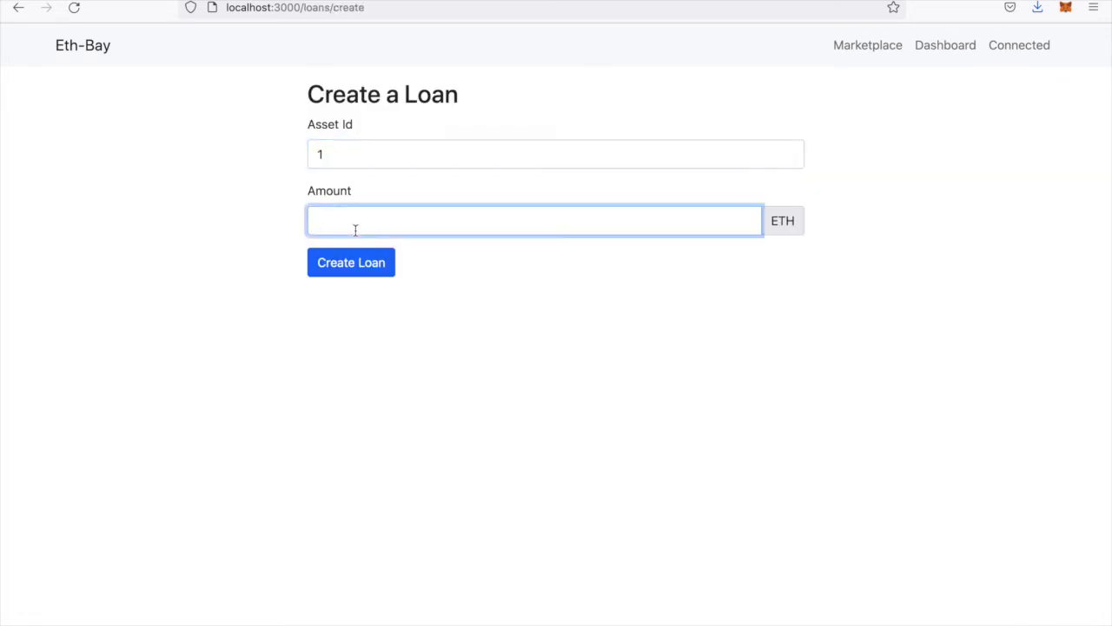
left_click(348, 265)
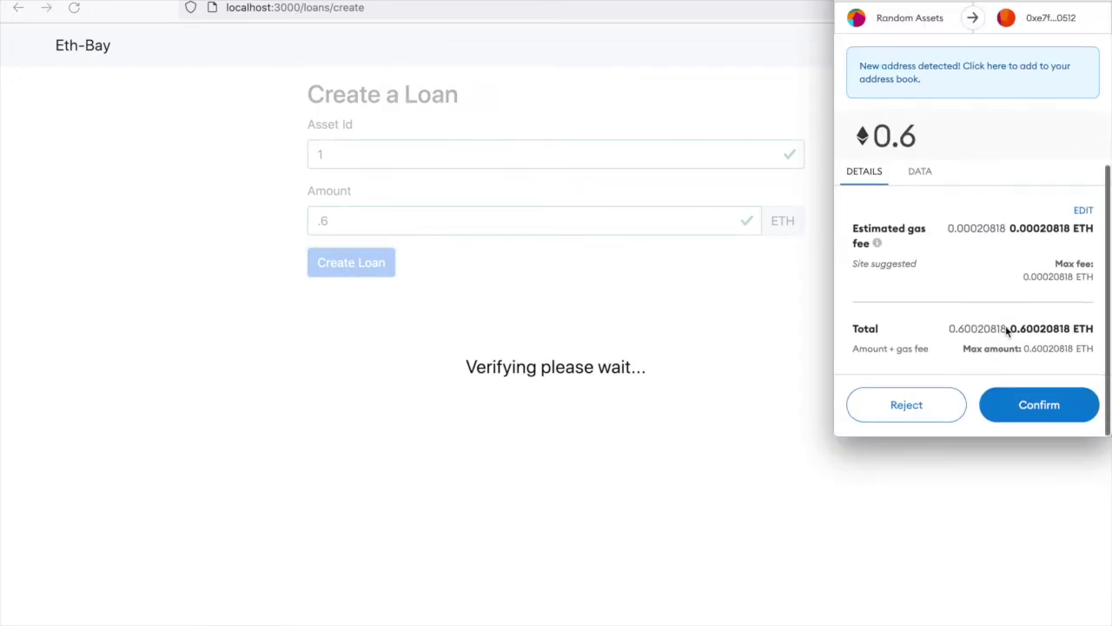
left_click(1062, 408)
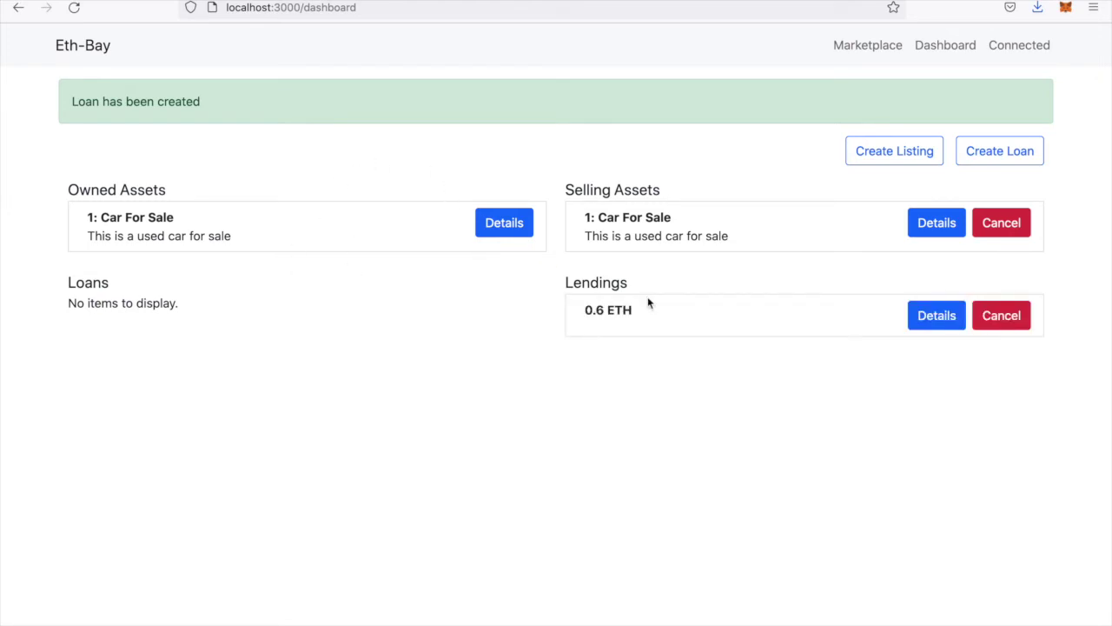
- Review the details of the 0.6 ETH loan under Lendings, then return to the dashboard
left_click(923, 321)
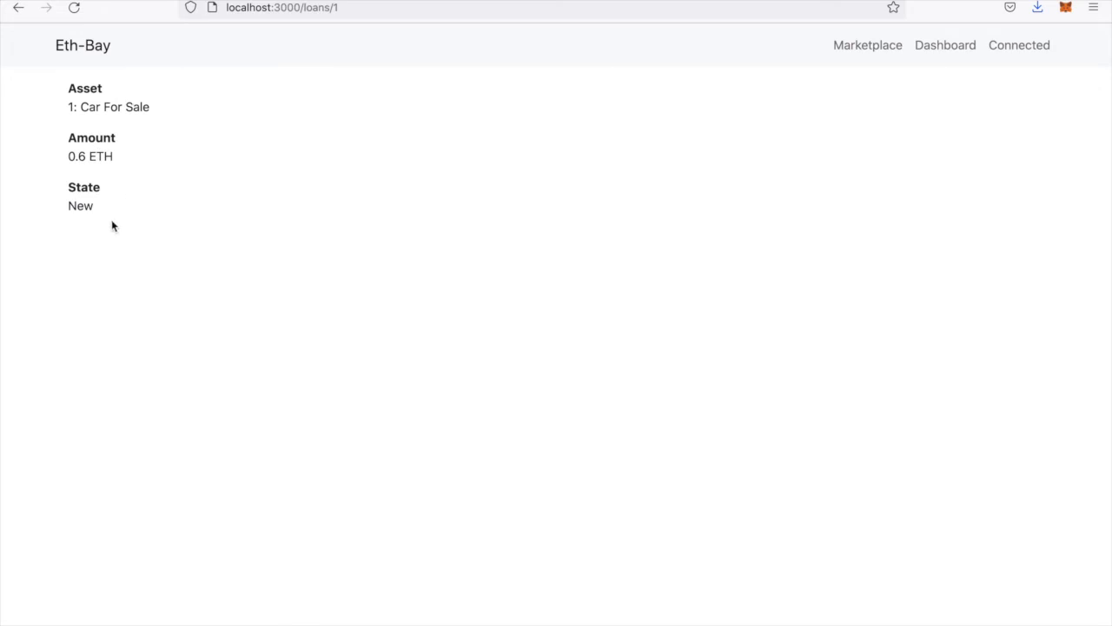
left_click(943, 52)
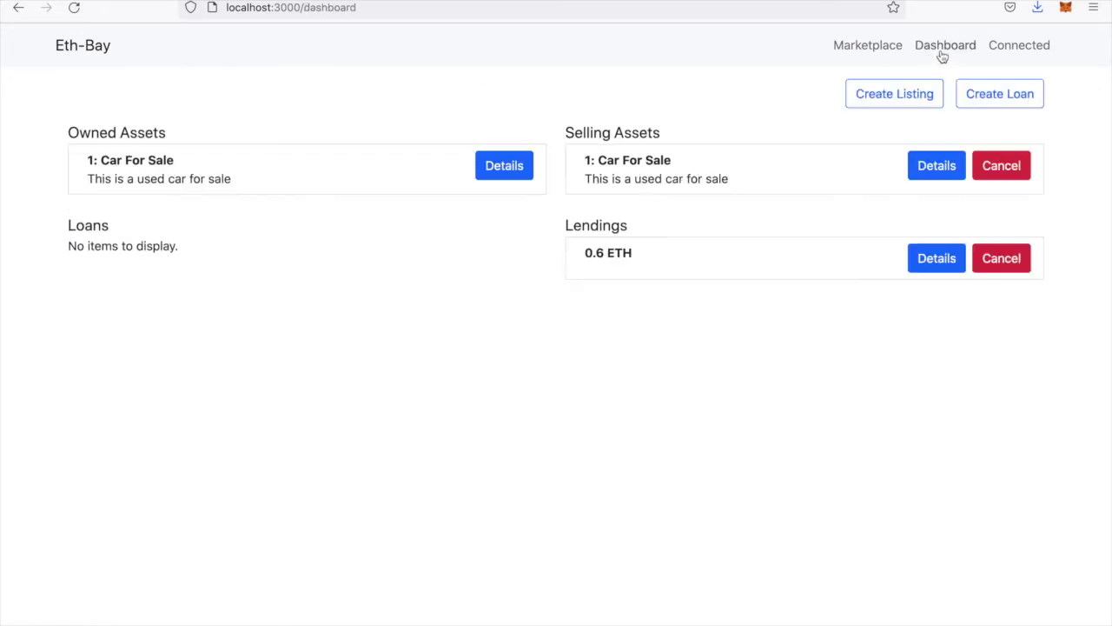
- Switch the MetaMask wallet to Account 4 and connect that account to localhost:3000
left_click(1067, 9)
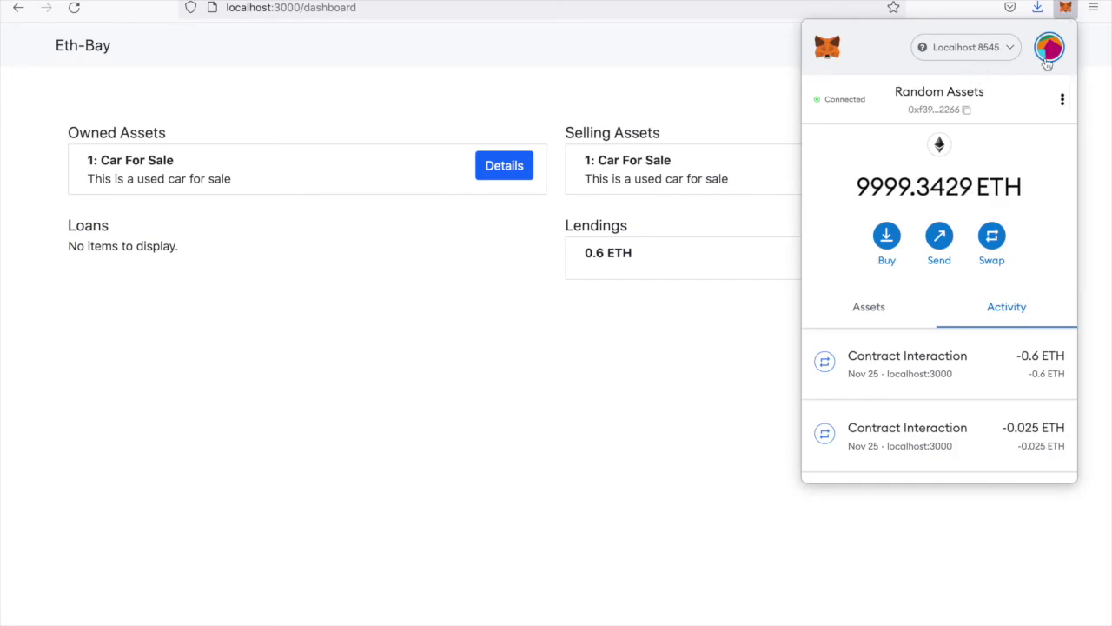
left_click(1049, 48)
scroll(939, 195, "down", 3)
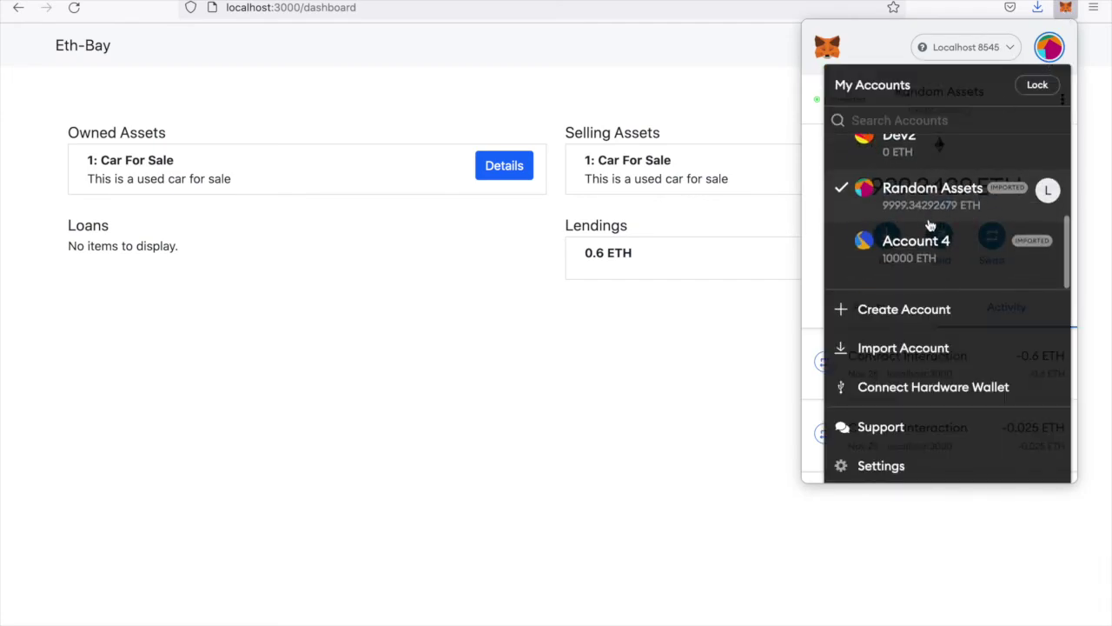
left_click(904, 259)
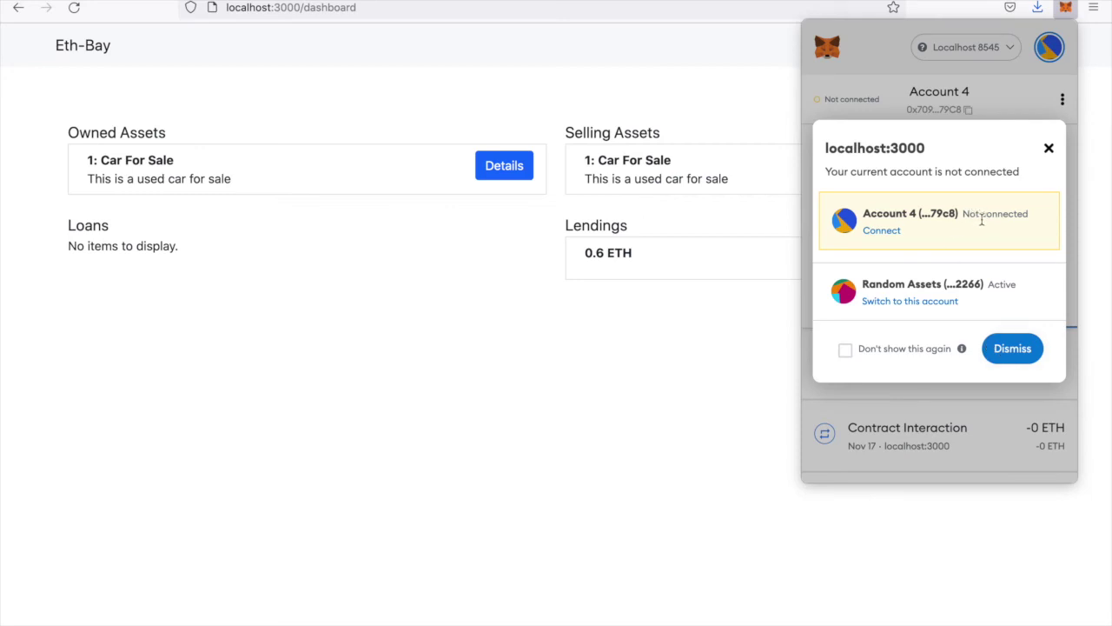
left_click(883, 229)
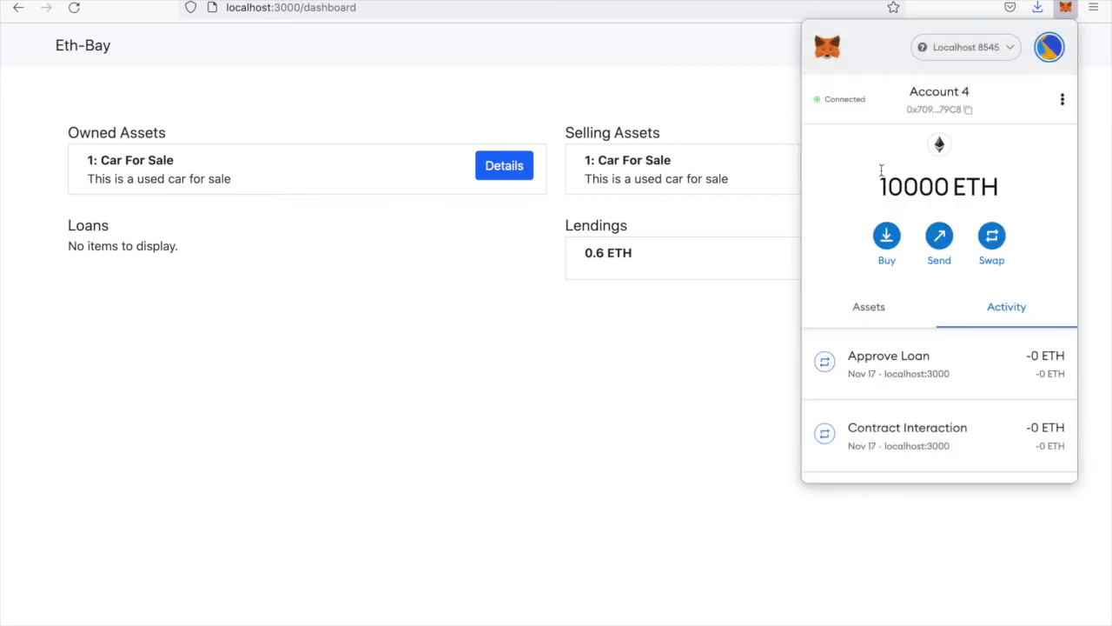
left_click(629, 355)
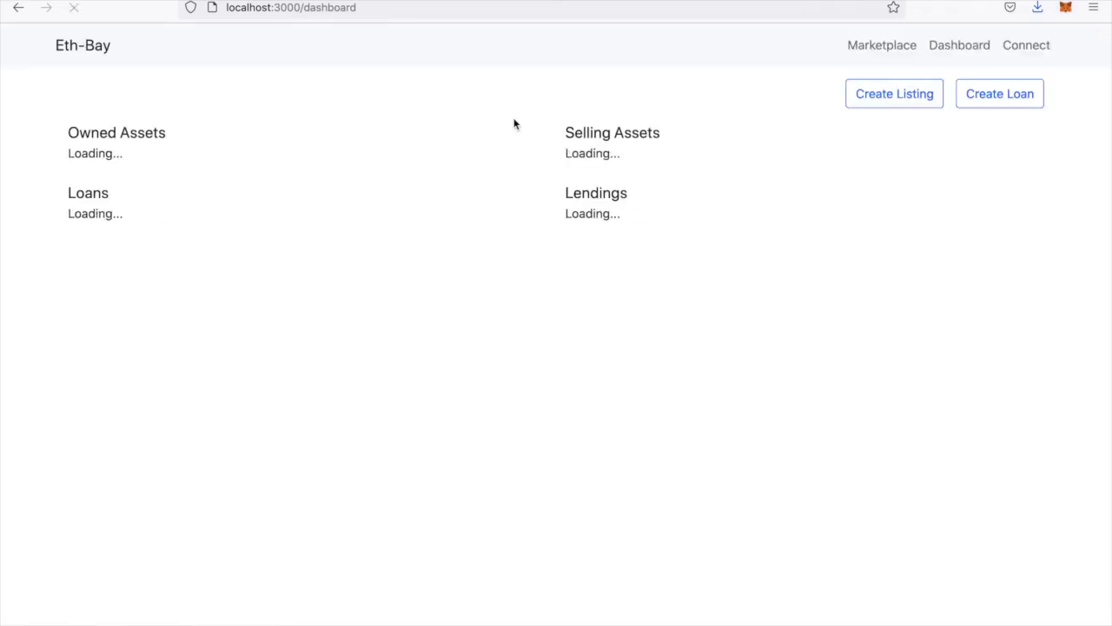
- From the marketplace's Car For Sale listing, apply for the available 0.6 ETH loan and confirm the transaction in MetaMask
left_click(869, 52)
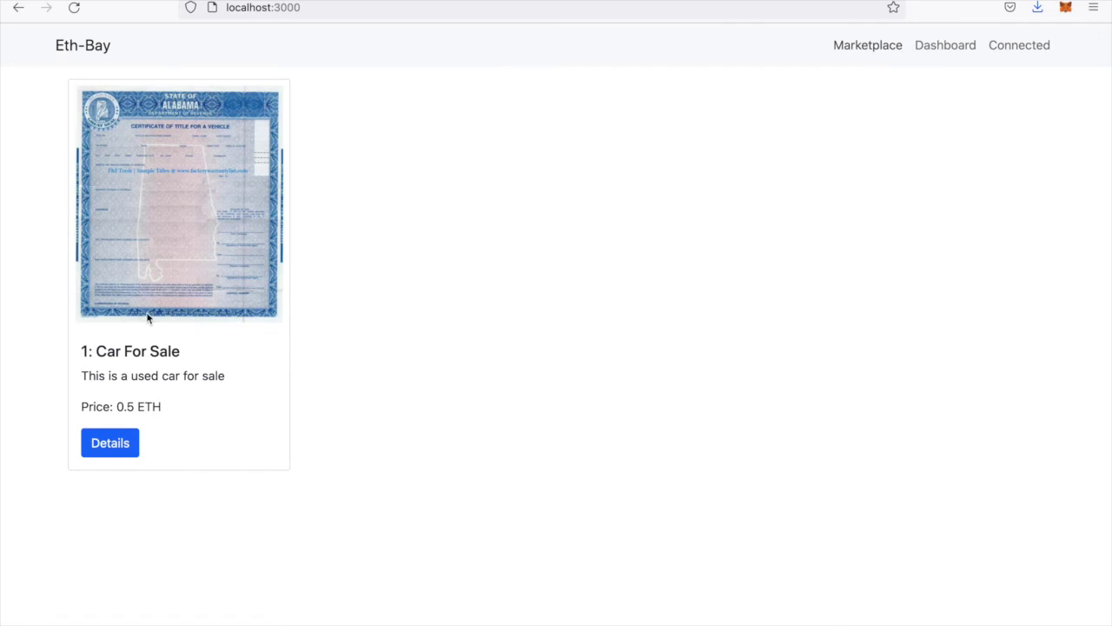
left_click(110, 445)
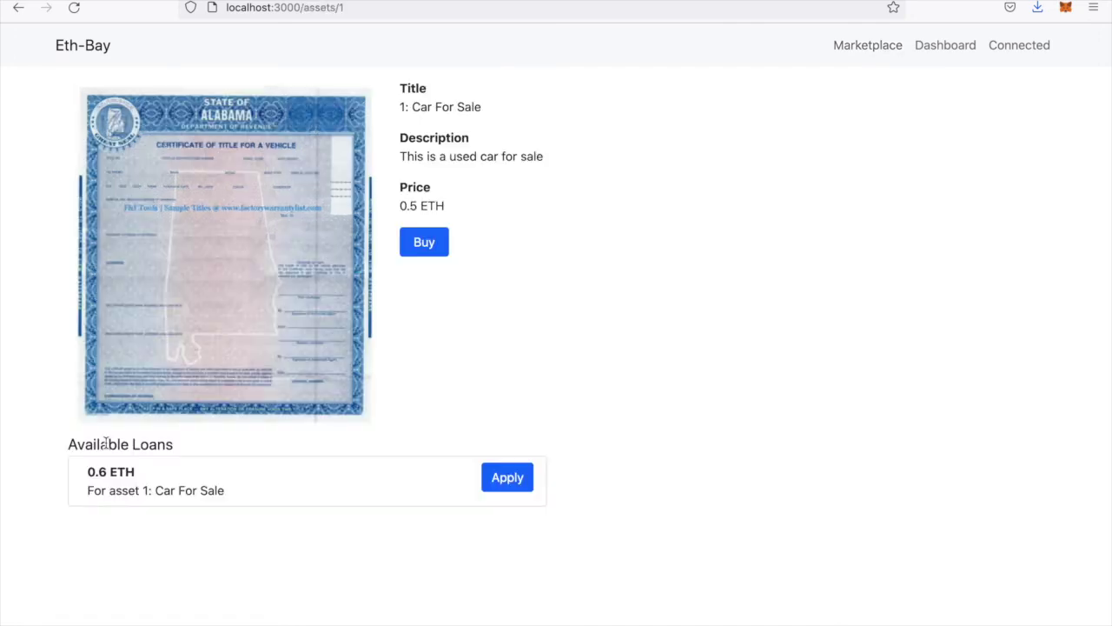
left_click(430, 247)
left_click(497, 485)
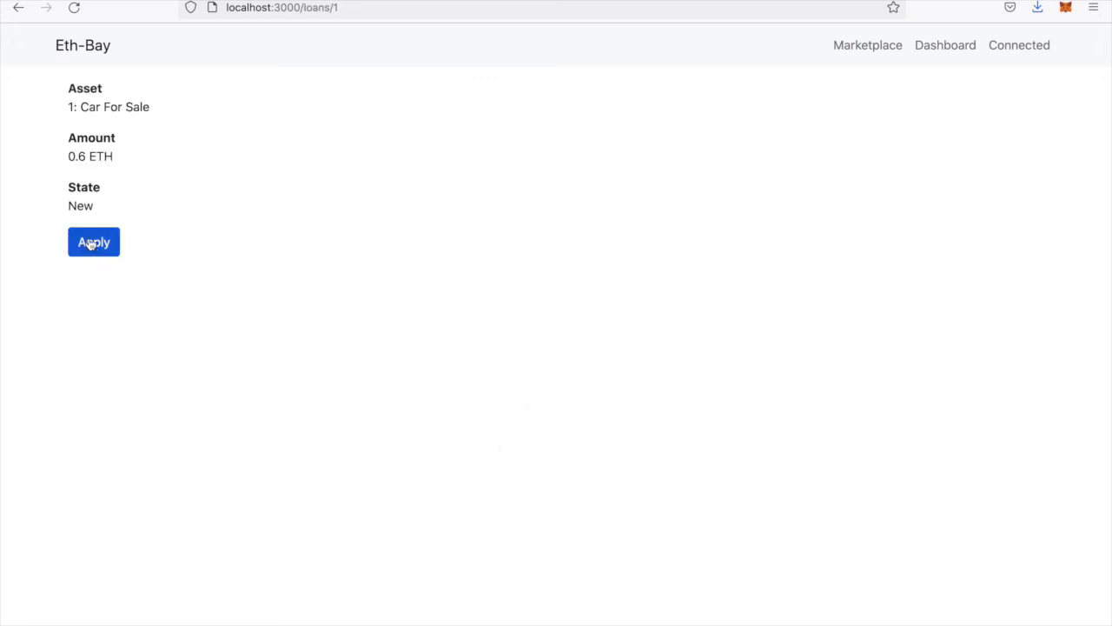
left_click(90, 244)
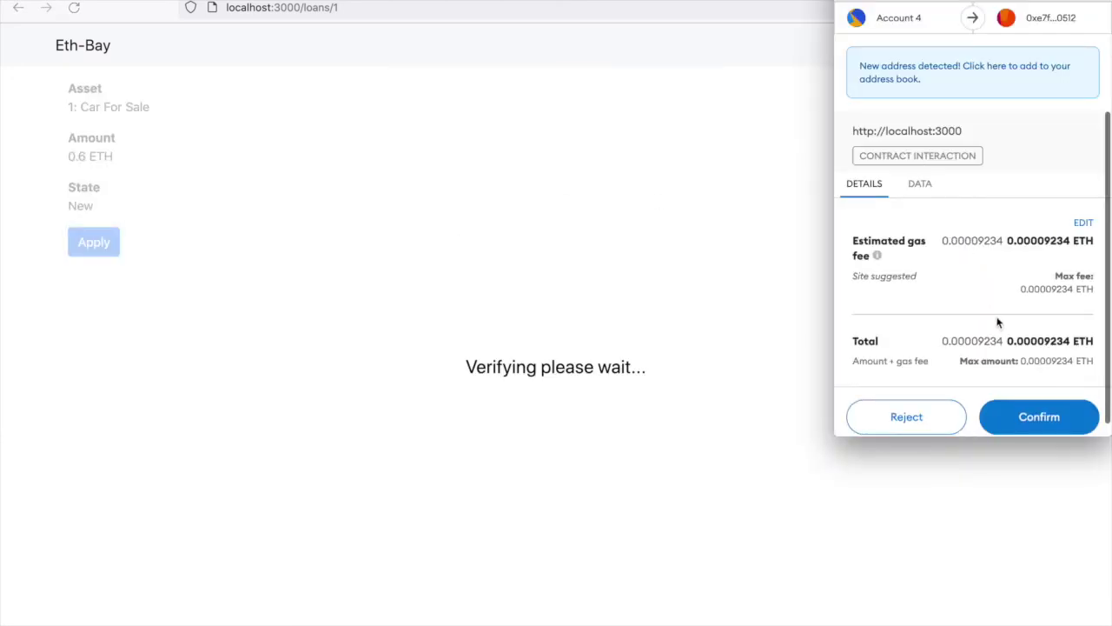
left_click(1022, 416)
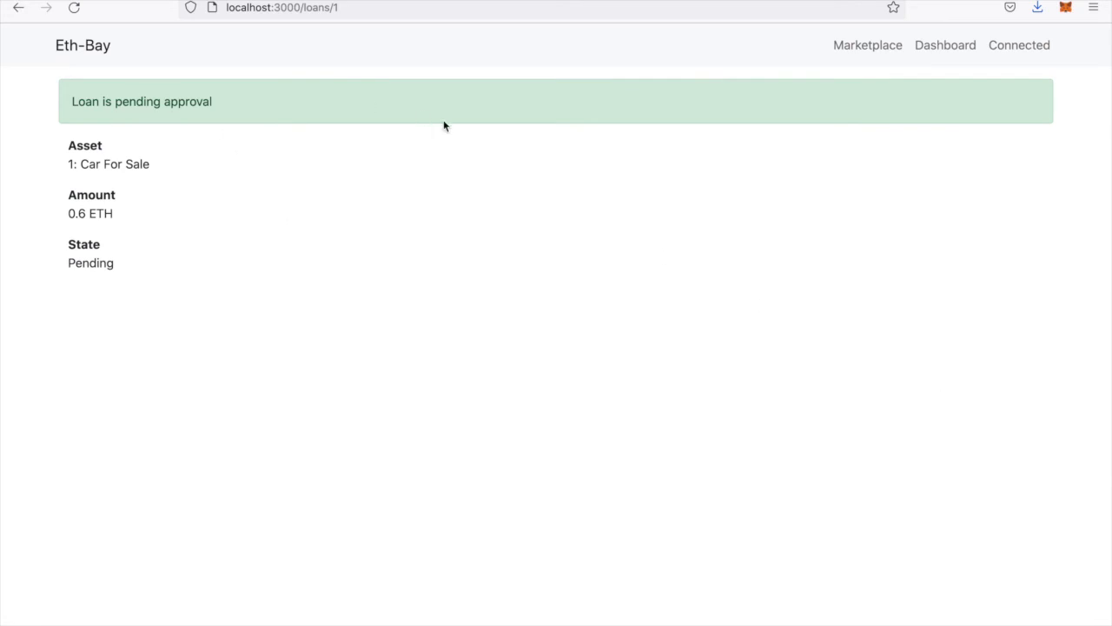
- Switch MetaMask back to the Random Assets account, approve the pending 0.6 ETH loan and confirm the transaction
left_click(1066, 8)
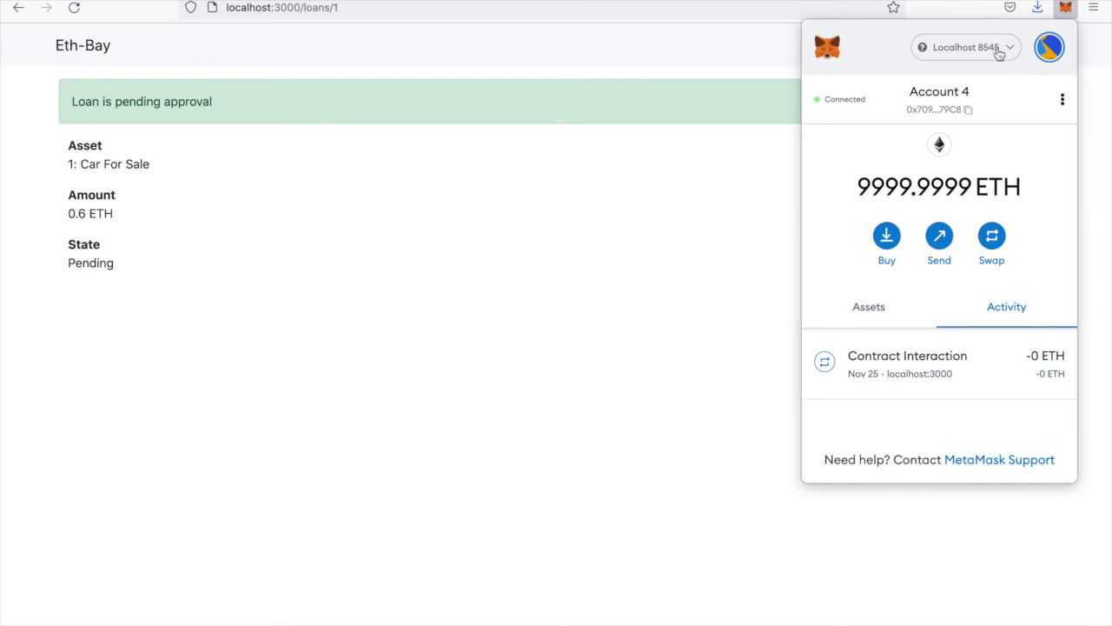
left_click(1047, 49)
scroll(961, 240, "down", 2)
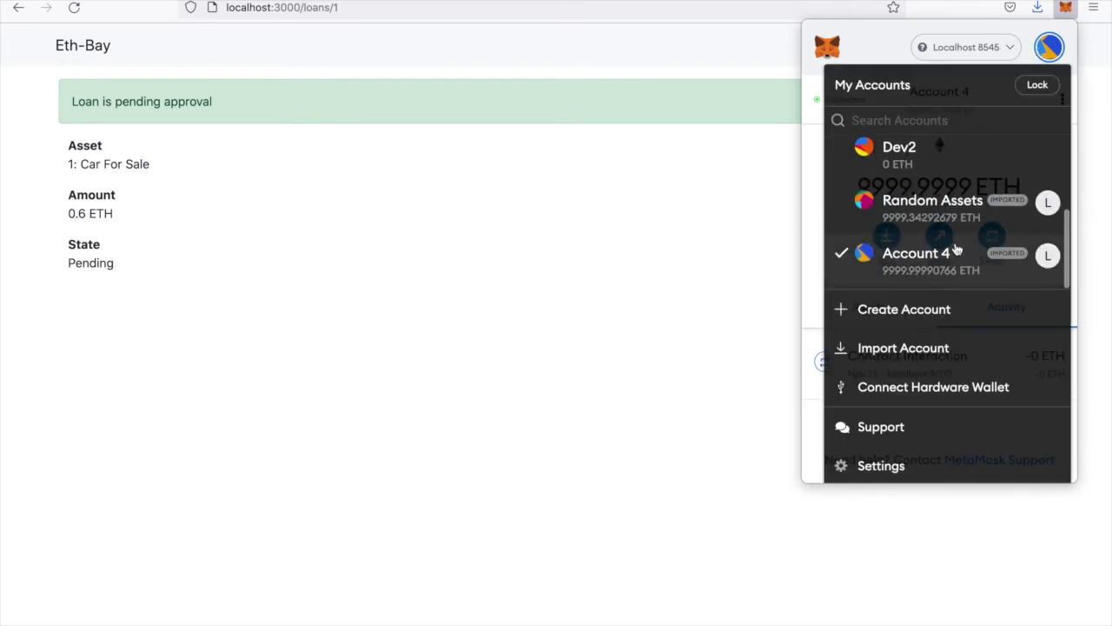
left_click(911, 222)
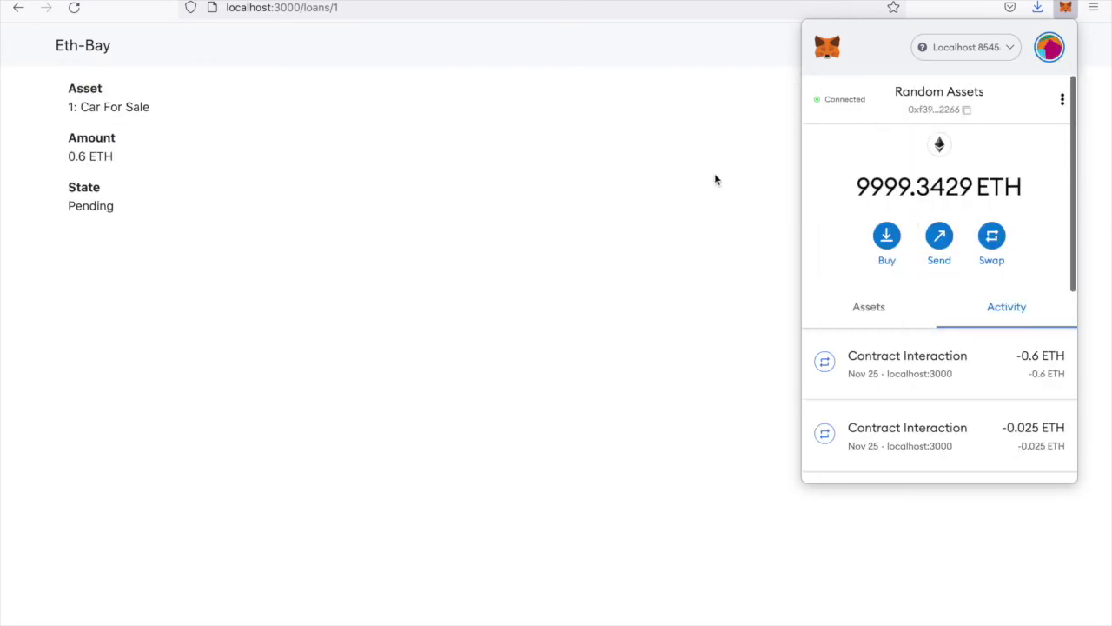
left_click(691, 192)
key("ctrl+r")
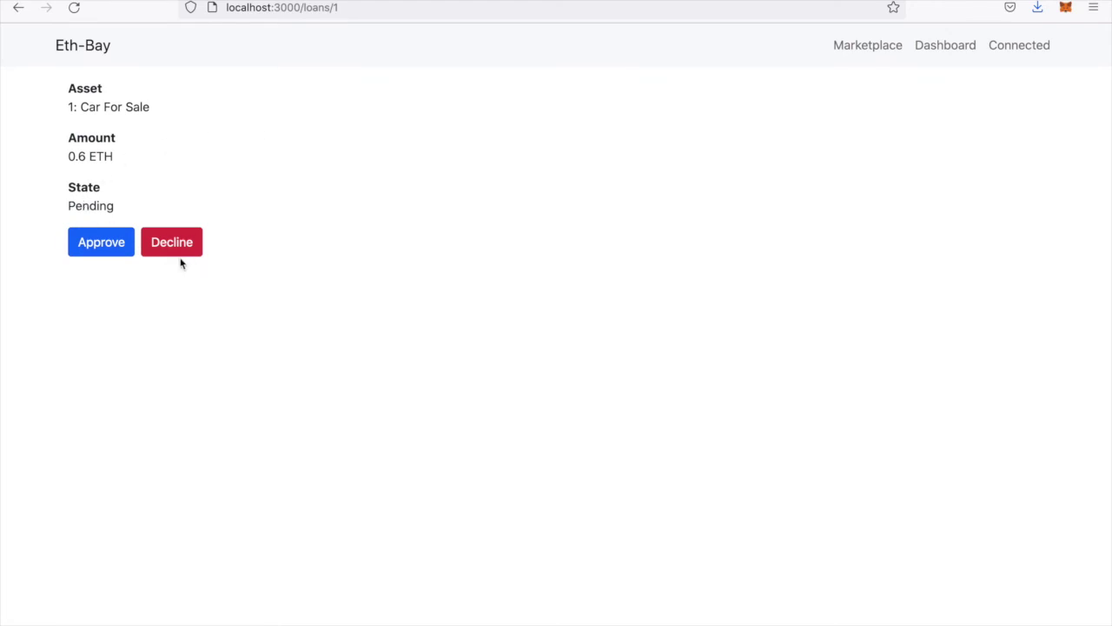
left_click(91, 249)
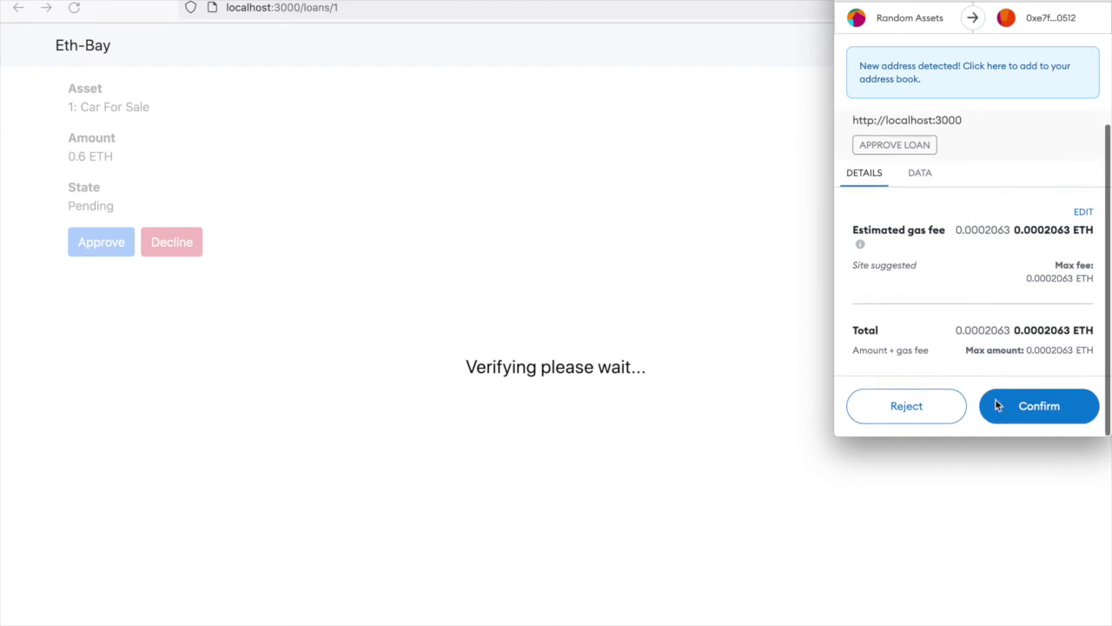
left_click(1032, 408)
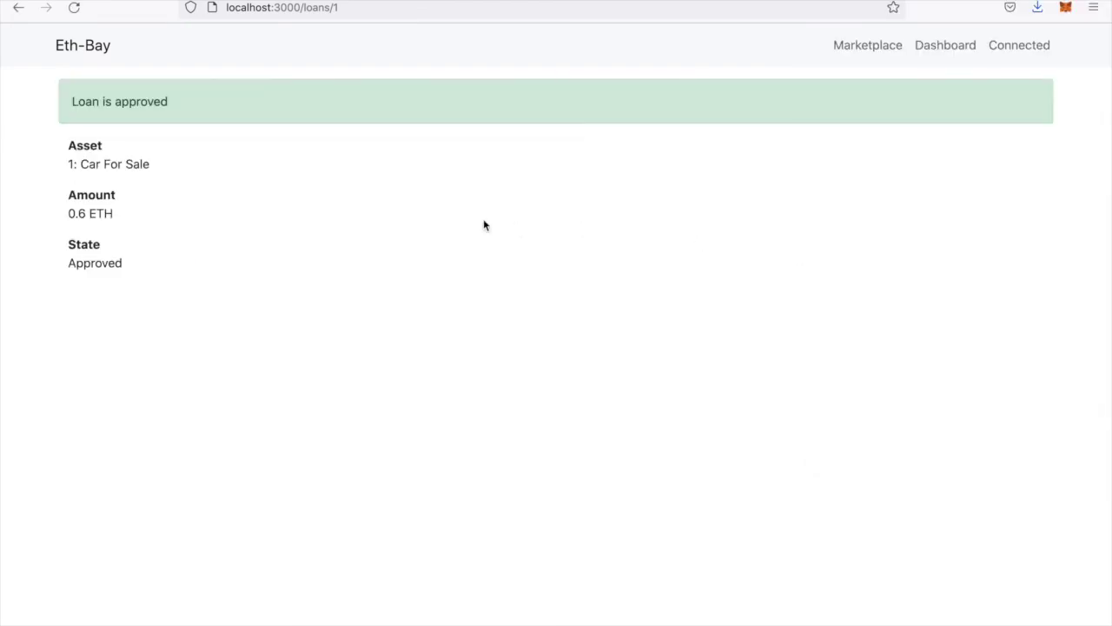
- Switch MetaMask to Account 4 and reload the loan page
left_click(1066, 7)
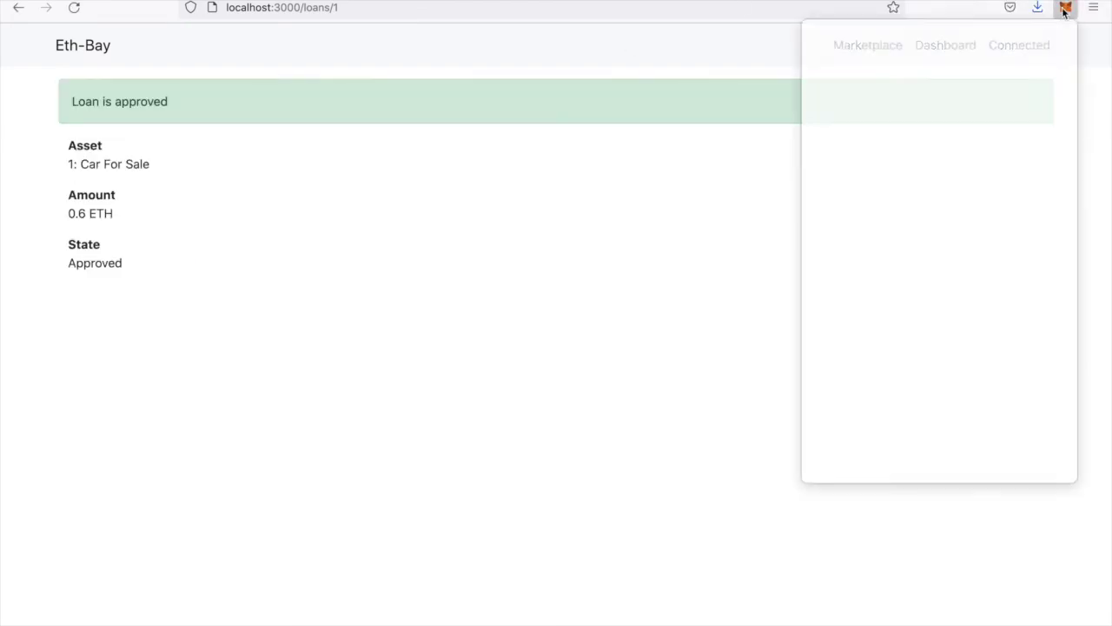
left_click(1049, 46)
scroll(956, 157, "down", 3)
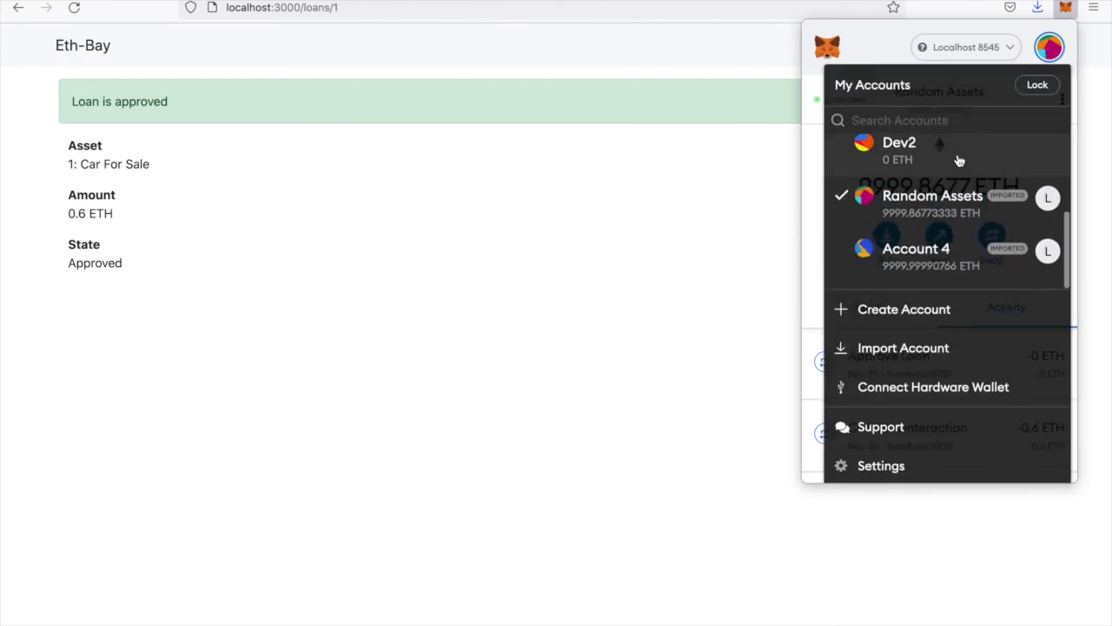
left_click(527, 256)
key("ctrl+r")
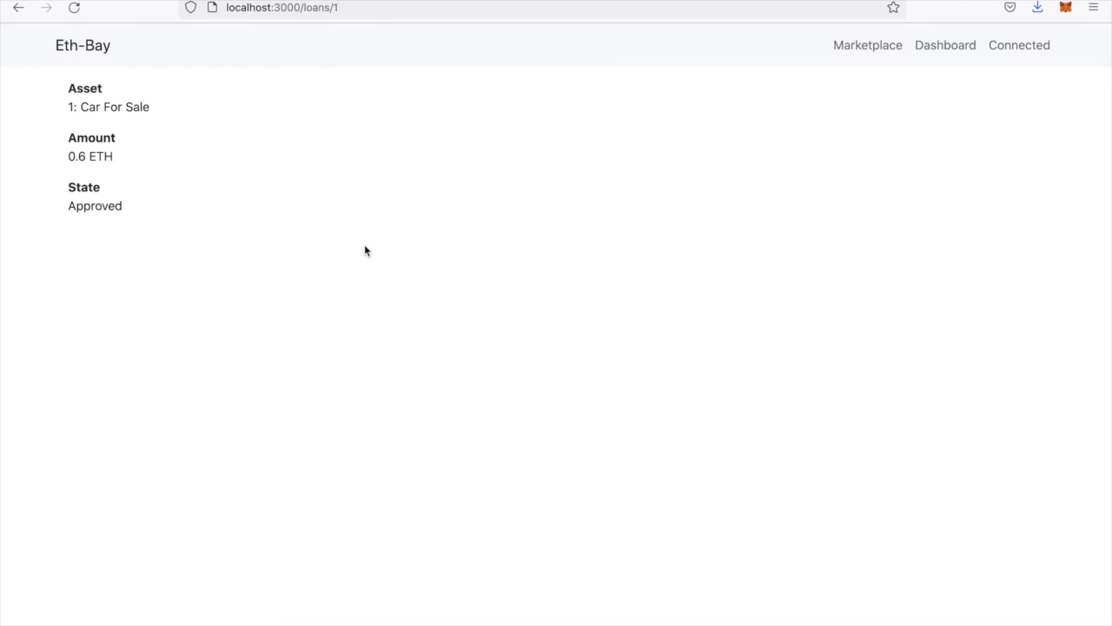
- Review the dashboard and the details of the 0.6 ETH entry under Loans, and check the marketplace for listings
left_click(945, 48)
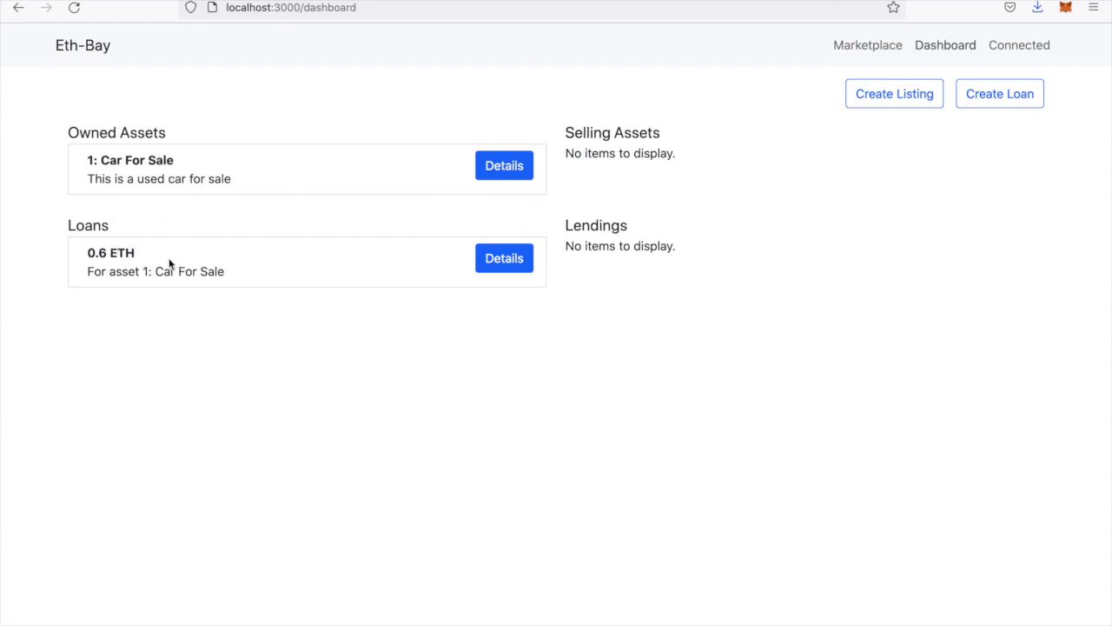
left_click(490, 264)
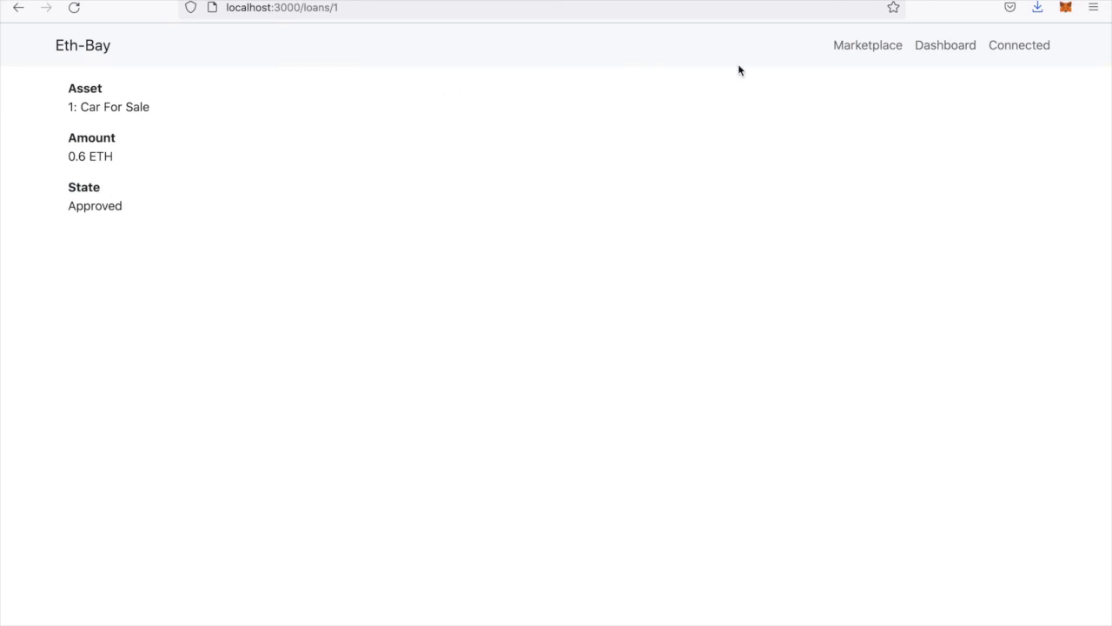
left_click(947, 45)
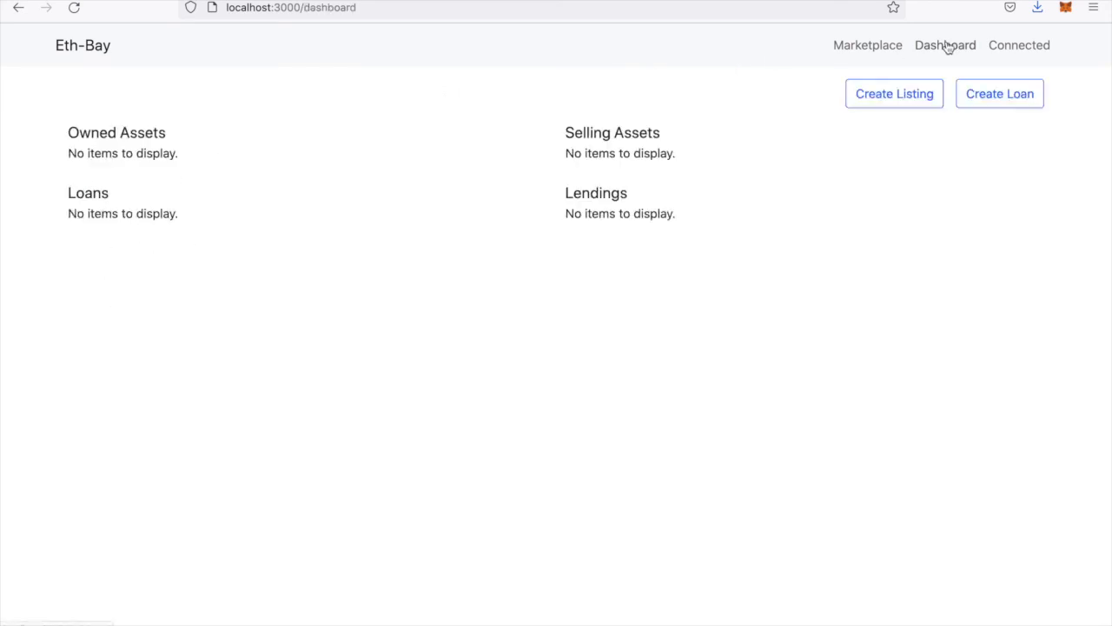
left_click(870, 53)
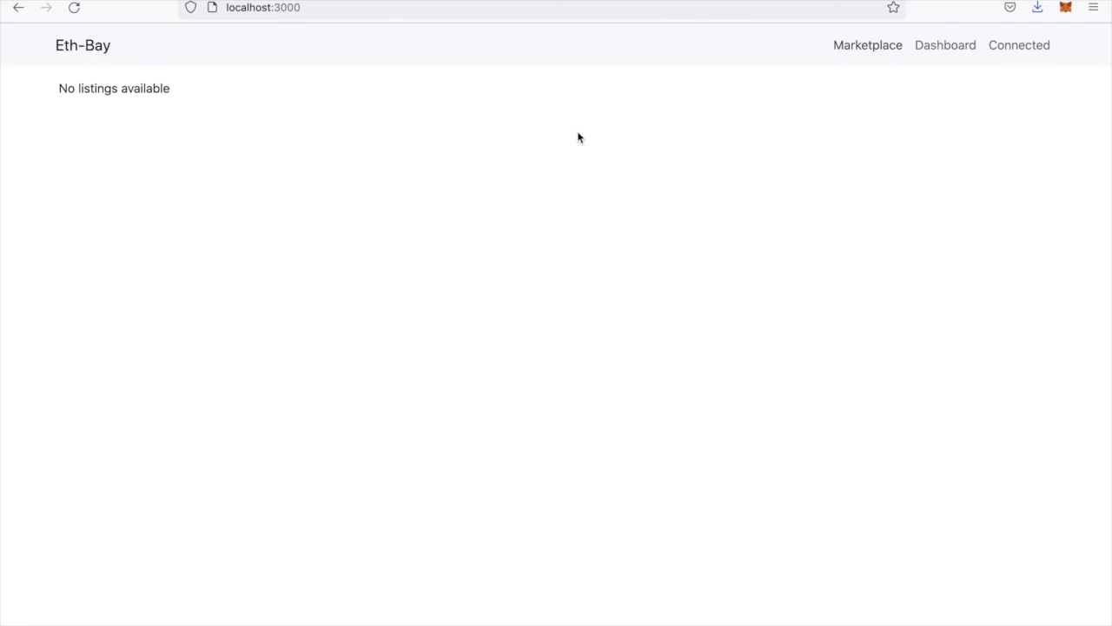